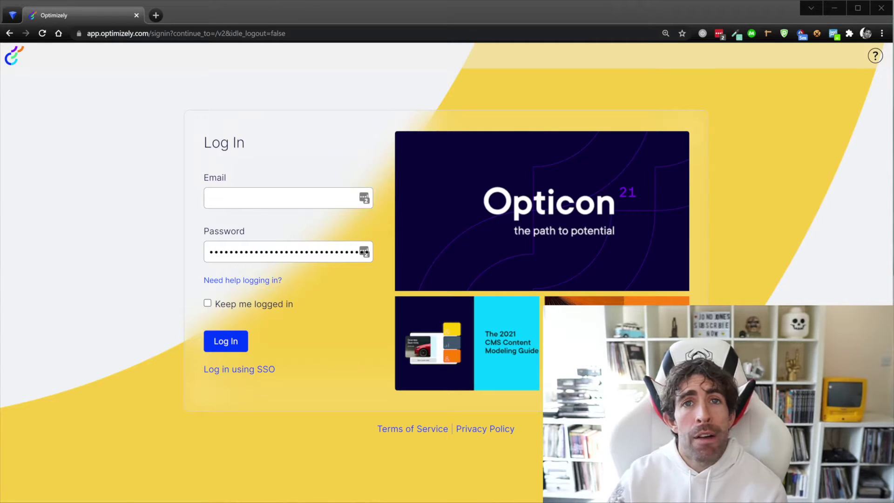
Step: Log in to the Optimizely account with the credentials already filled in
{"action": "left_click", "coordinate": [225, 341]}
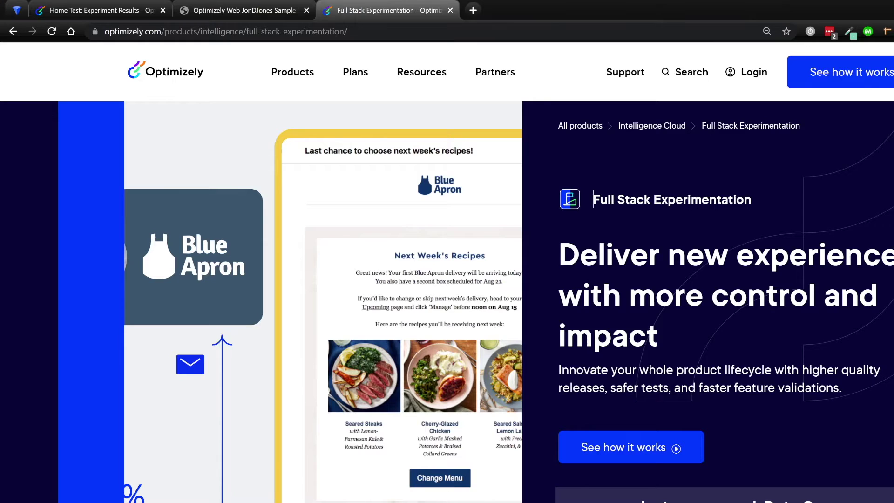
{"action": "left_click_drag", "start_coordinate": [593, 199], "coordinate": [755, 209]}
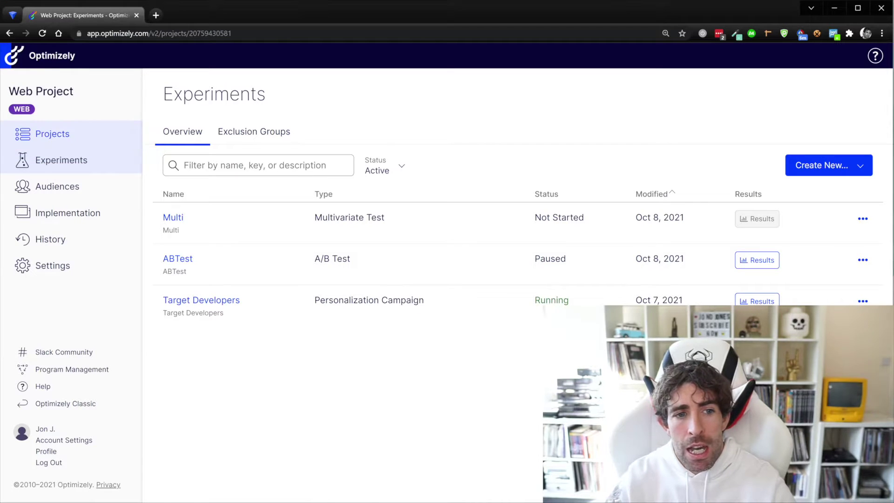
Step: Start a new project, review the Web, Edge and Full Stack project types, and close without creating one
{"action": "left_click", "coordinate": [52, 134]}
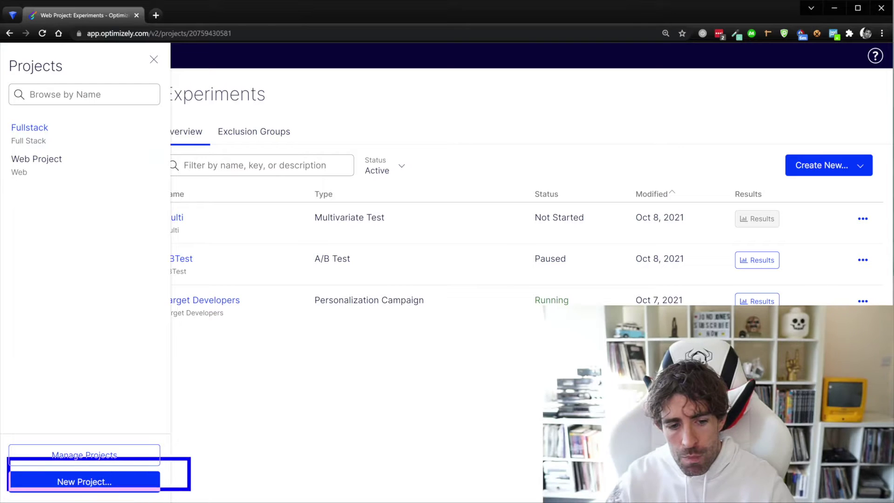
{"action": "key", "text": "Escape"}
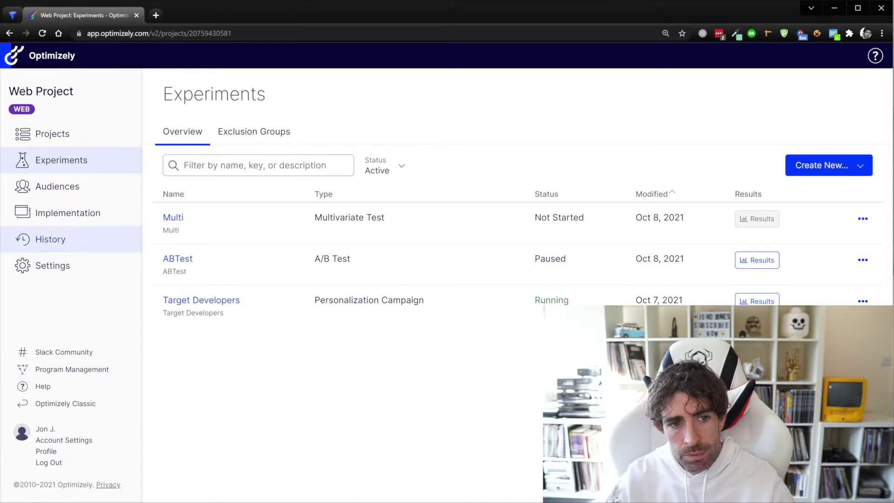
{"action": "left_click", "coordinate": [52, 134]}
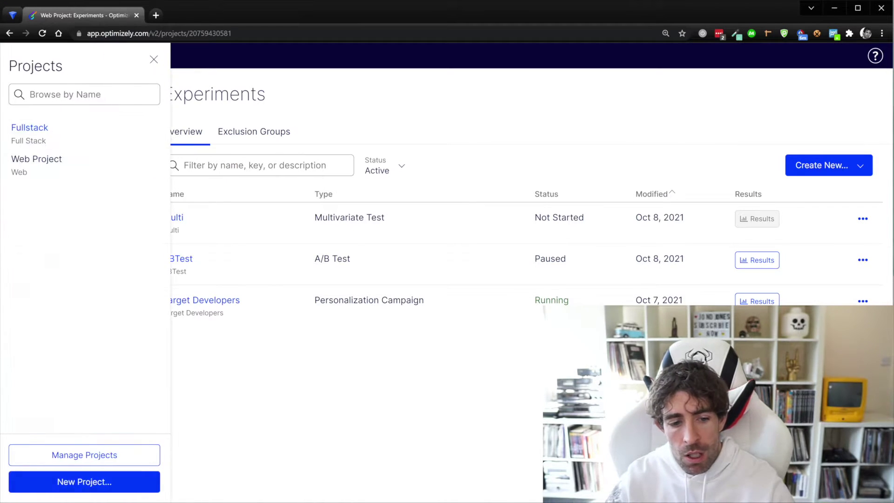
{"action": "left_click", "coordinate": [84, 482]}
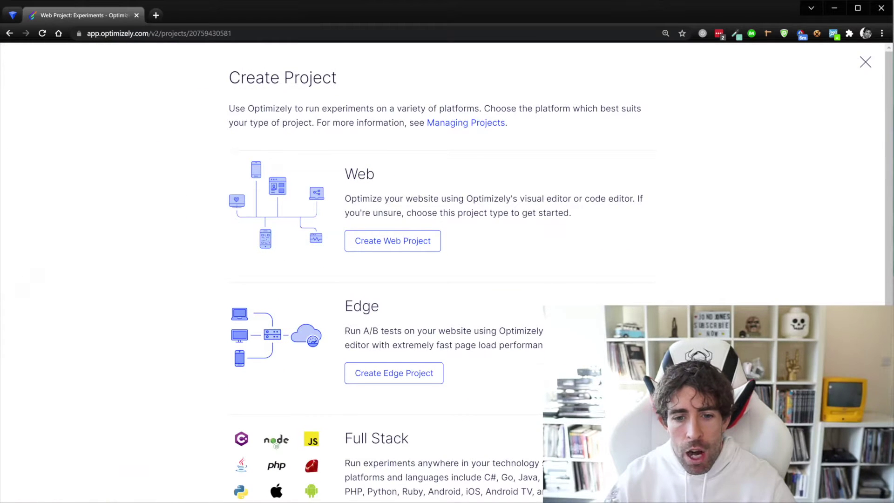
{"action": "scroll", "coordinate": [442, 280], "scroll_direction": "down", "scroll_amount": 1}
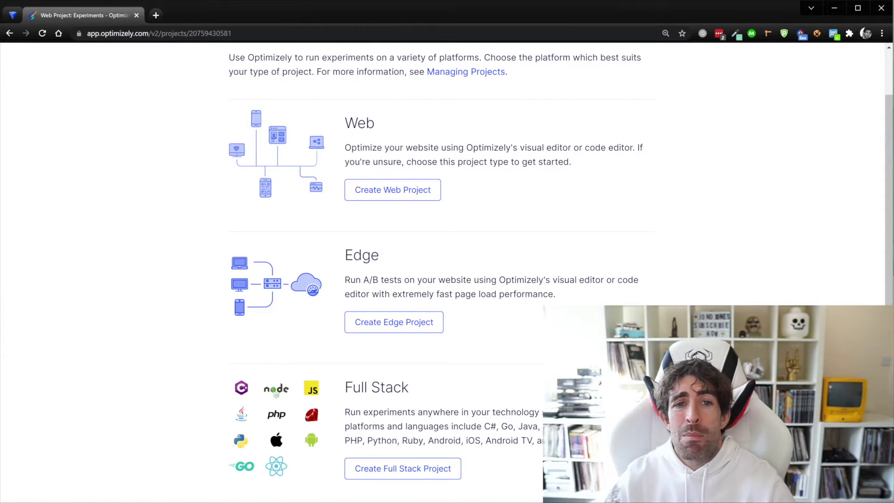
{"action": "scroll", "coordinate": [443, 280], "scroll_direction": "up", "scroll_amount": 1}
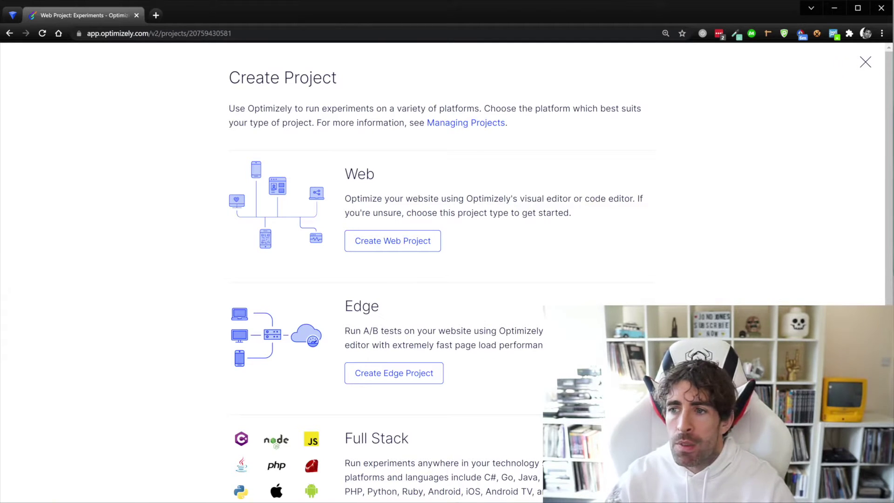
{"action": "left_click", "coordinate": [865, 62]}
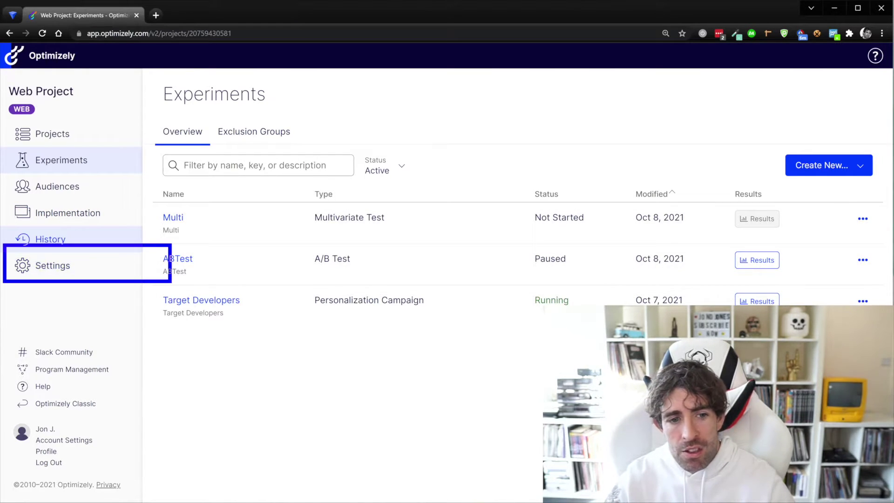
Step: Open the web project's settings and copy its snippet implementation code
{"action": "left_click", "coordinate": [53, 266]}
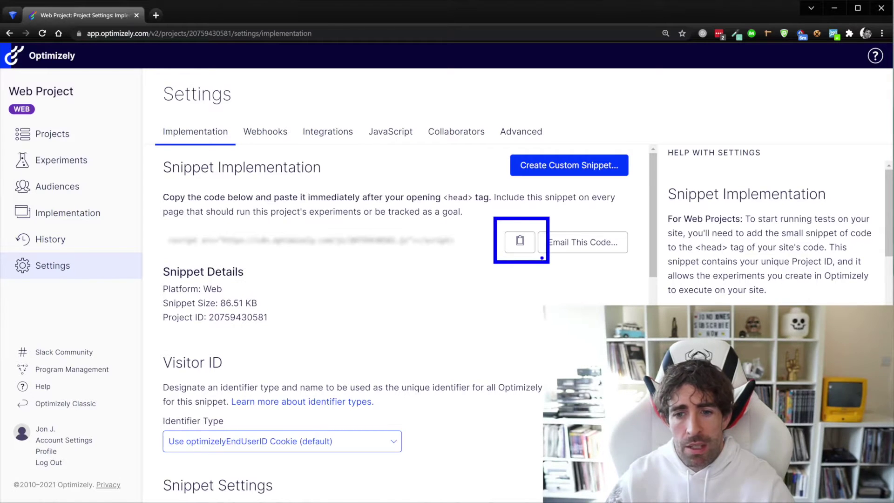
{"action": "left_click", "coordinate": [530, 247]}
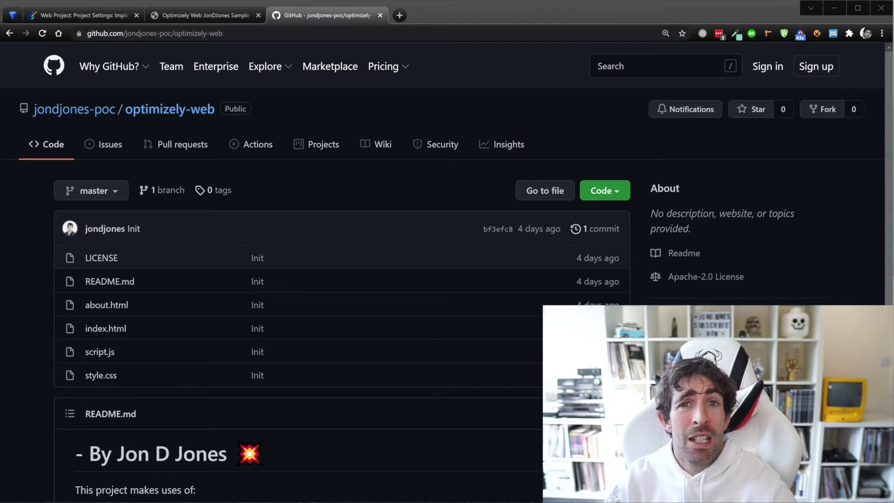
Step: Switch to Visual Studio Code, replace the Optimizely script line in the head of index.html with the copied snippet, and save the file
{"action": "scroll", "coordinate": [326, 256], "scroll_direction": "down", "scroll_amount": 2}
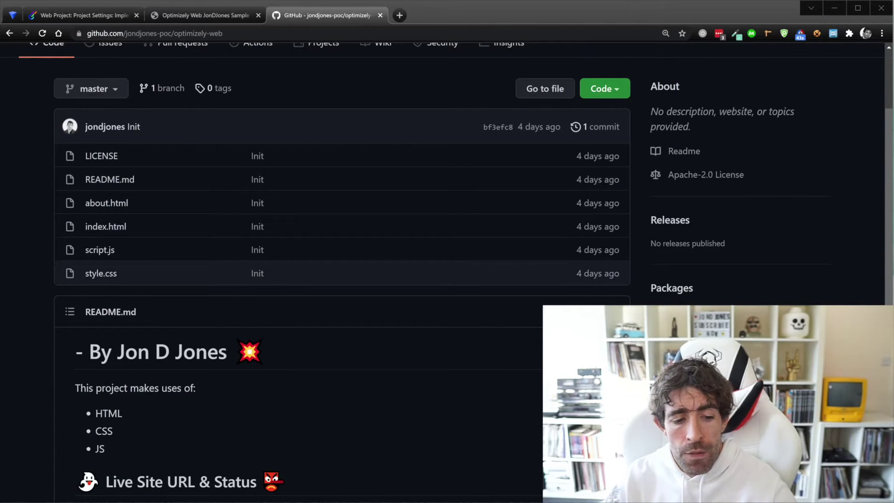
{"action": "mouse_move", "coordinate": [186, 501]}
{"action": "left_click", "coordinate": [94, 496]}
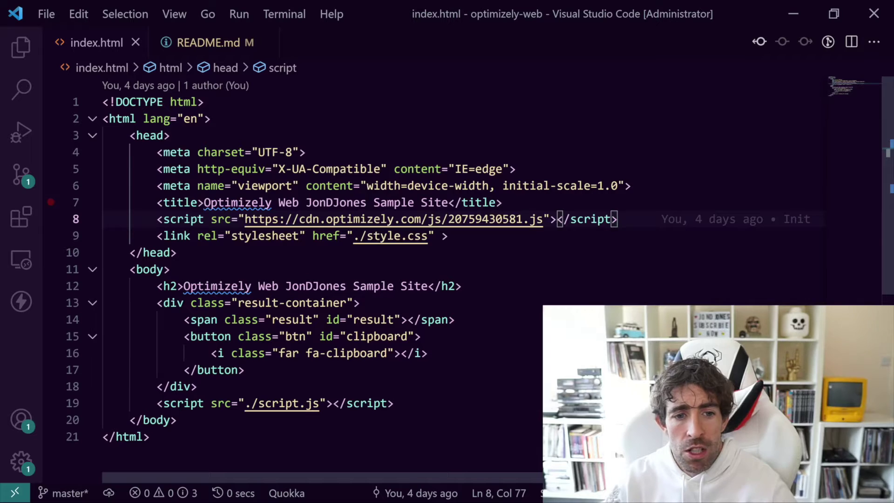
{"action": "left_click_drag", "start_coordinate": [618, 219], "coordinate": [102, 219]}
{"action": "key", "text": "ctrl+x"}
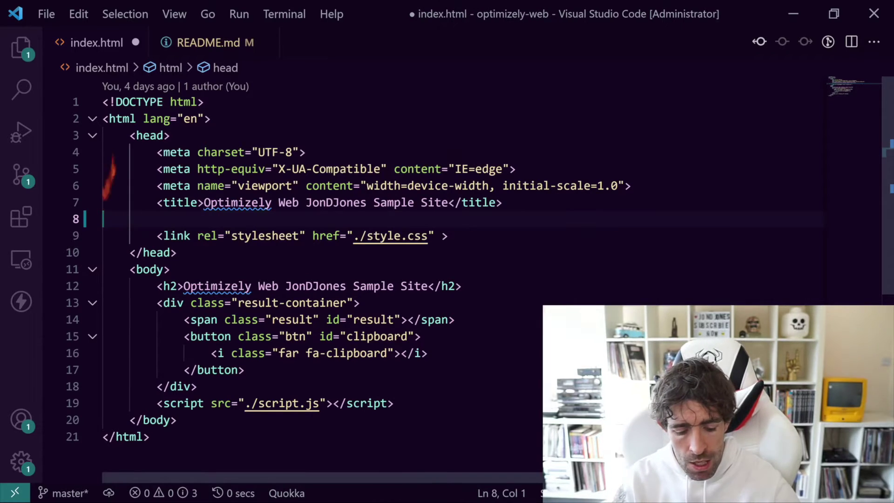
{"action": "key", "text": "ctrl+v"}
{"action": "key", "text": "ctrl+s"}
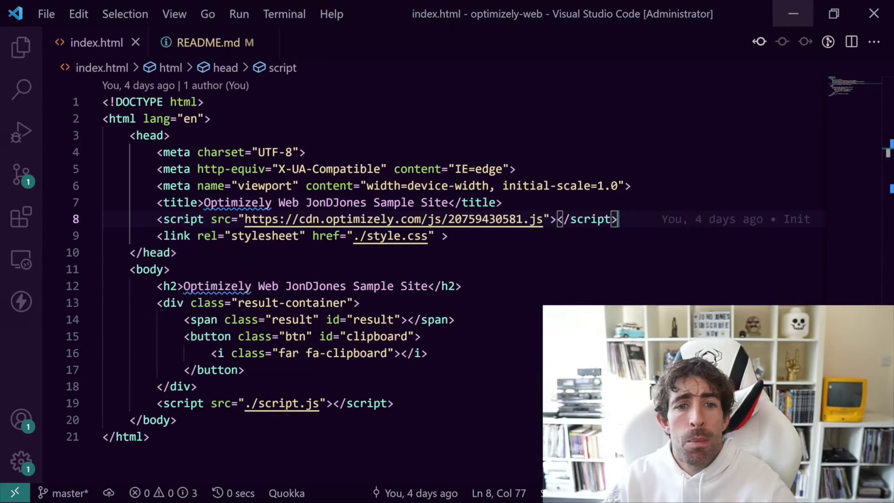
Step: Switch to the browser and look over the deployed sample site at optimizely-web.netlify.app
{"action": "key", "text": "alt+Tab"}
{"action": "left_click", "coordinate": [205, 15]}
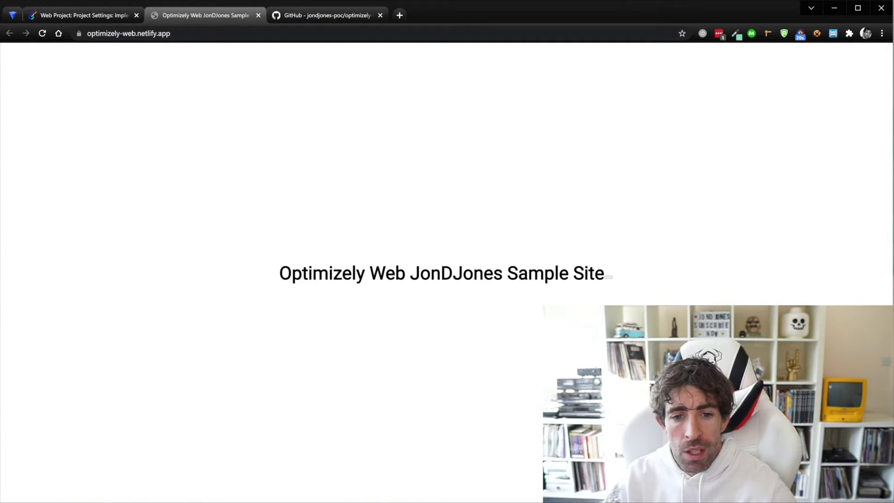
{"action": "triple_click", "coordinate": [279, 273]}
{"action": "left_click", "coordinate": [609, 276]}
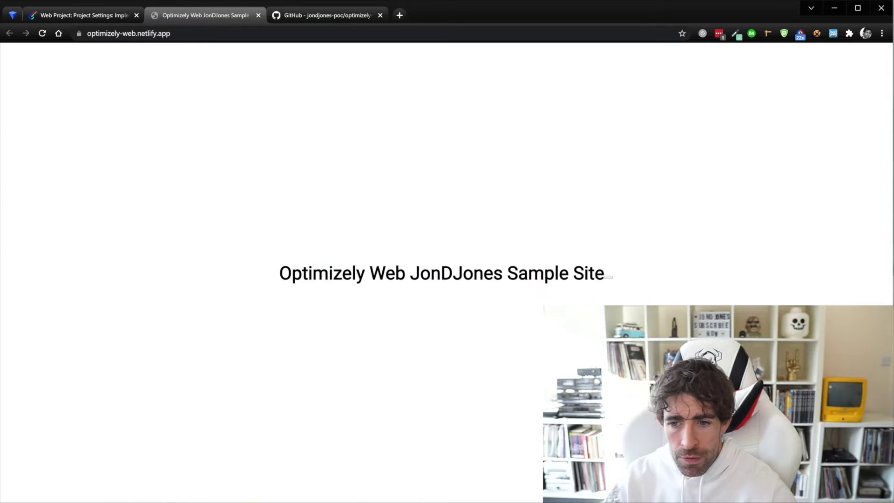
{"action": "mouse_move", "coordinate": [594, 269]}
{"action": "left_mouse_down"}
{"action": "mouse_move", "coordinate": [635, 279]}
{"action": "mouse_move", "coordinate": [636, 288]}
{"action": "left_mouse_up"}
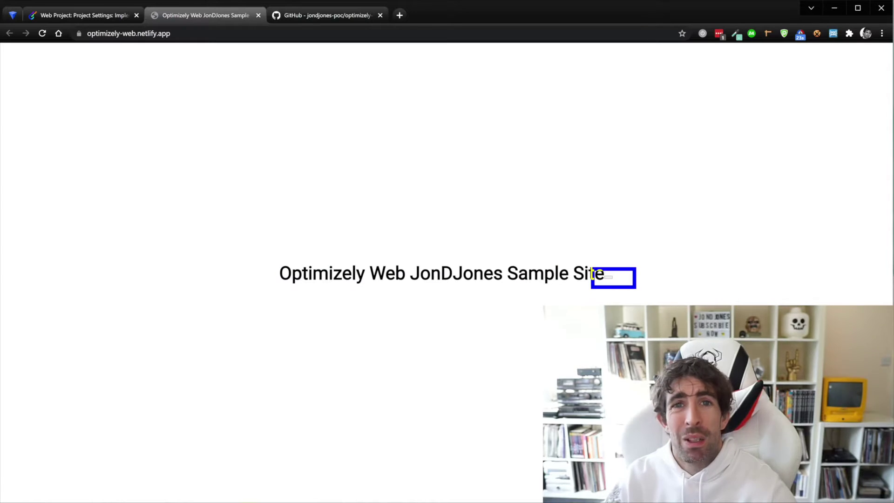
Step: View the sample site's page source to check the Optimizely script tag in the head, and return to the site
{"action": "right_click", "coordinate": [370, 273]}
{"action": "left_click", "coordinate": [412, 371]}
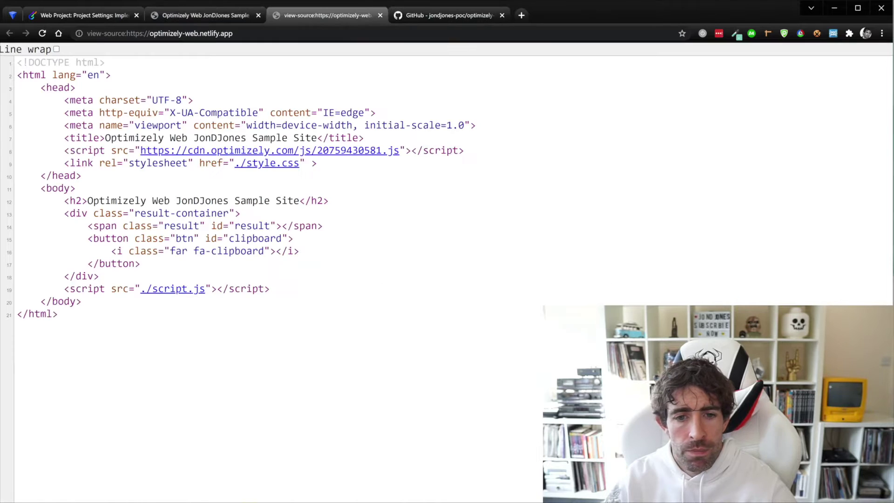
{"action": "mouse_move", "coordinate": [55, 134]}
{"action": "left_mouse_down"}
{"action": "mouse_move", "coordinate": [173, 156]}
{"action": "mouse_move", "coordinate": [538, 182]}
{"action": "left_mouse_up"}
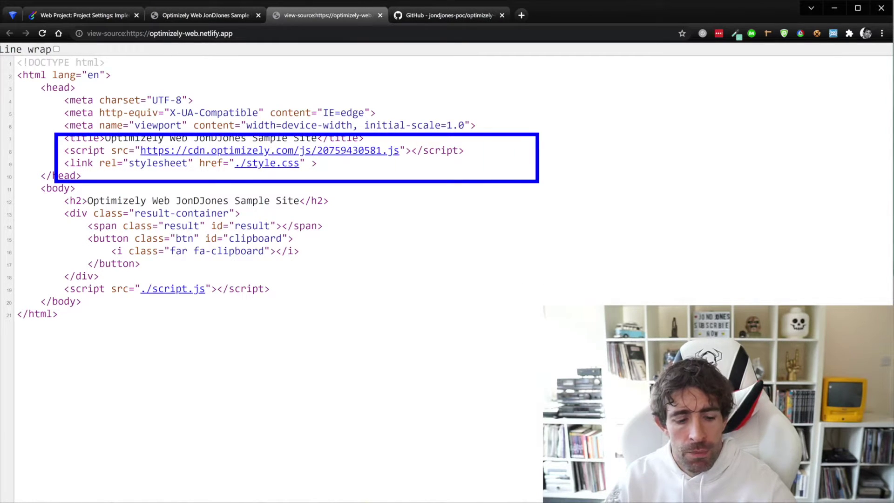
{"action": "key", "text": "Escape"}
{"action": "left_click", "coordinate": [232, 20]}
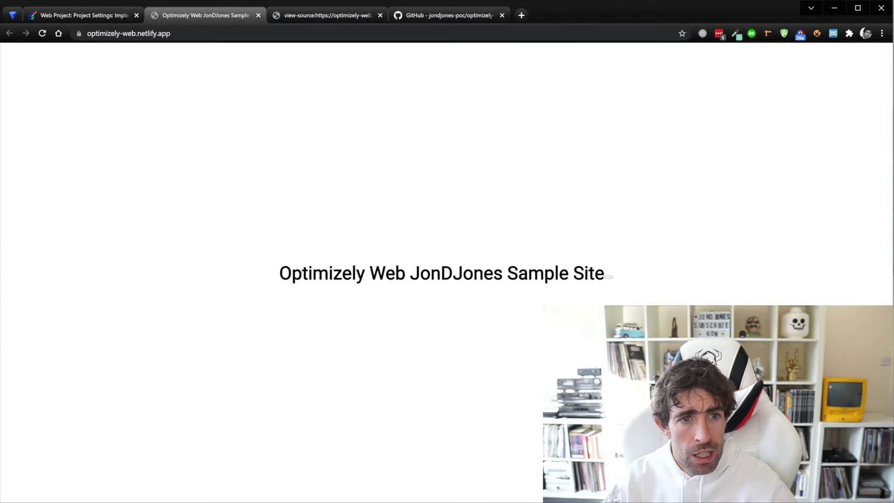
{"action": "left_click_drag", "start_coordinate": [75, 26], "coordinate": [191, 56]}
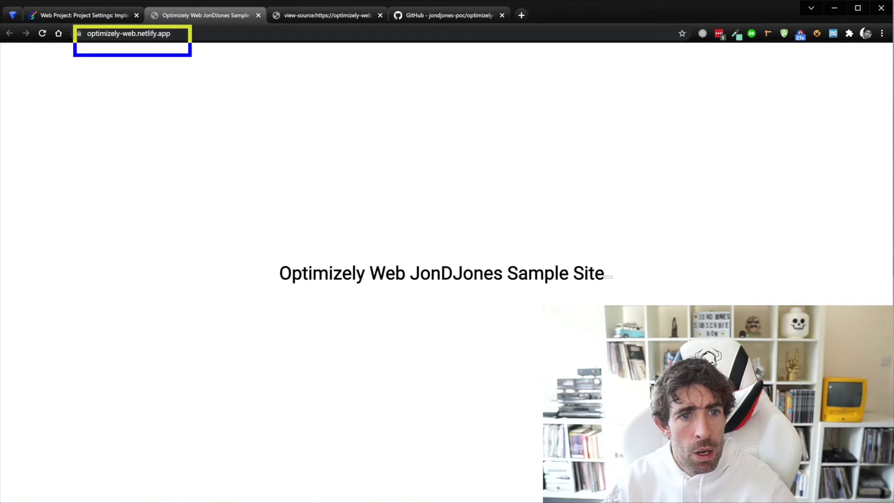
{"action": "key", "text": "Escape"}
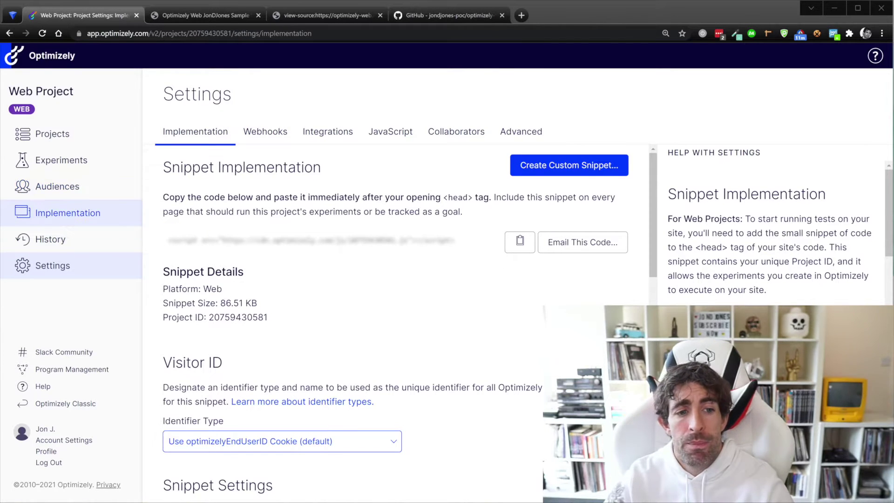
{"action": "left_click", "coordinate": [67, 213]}
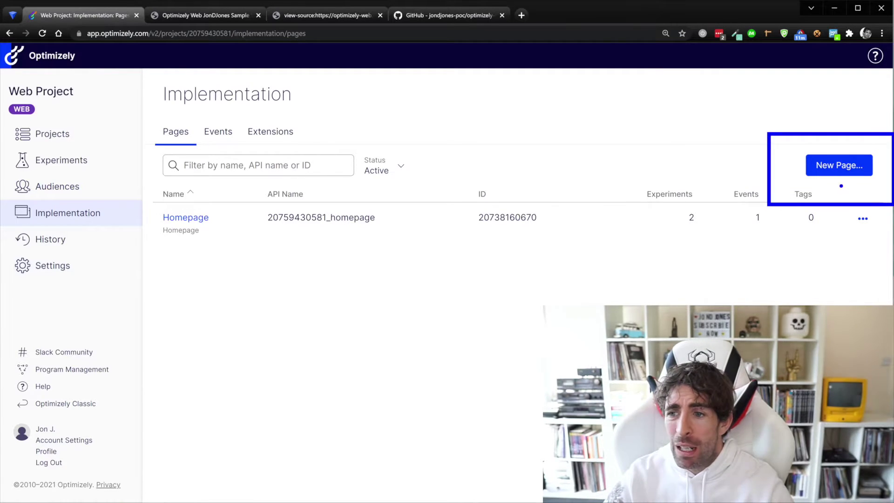
{"action": "left_click", "coordinate": [839, 166]}
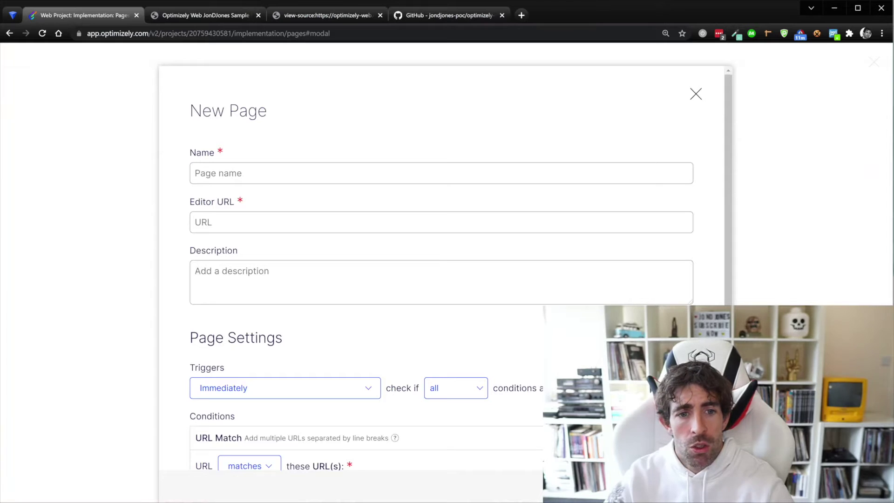
{"action": "type", "text": "H"}
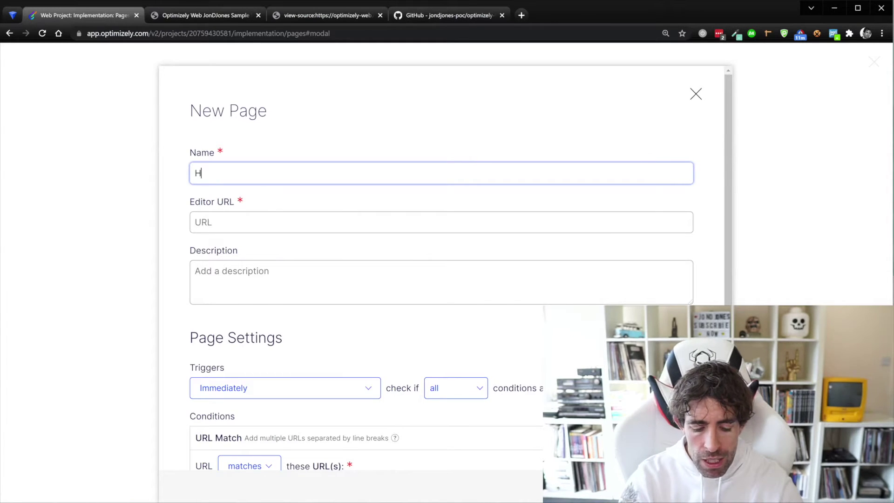
{"action": "type", "text": "eome"}
{"action": "key", "text": "Tab"}
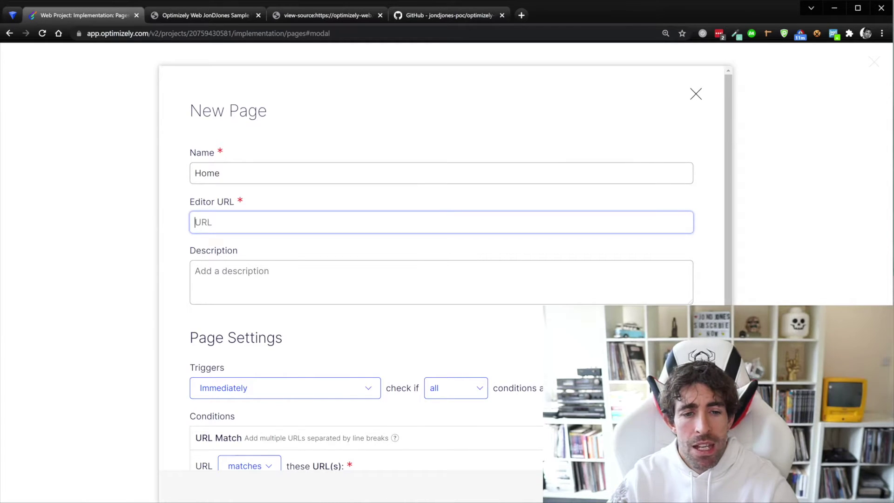
{"action": "type", "text": "https://optimizely-web.netlify.app/"}
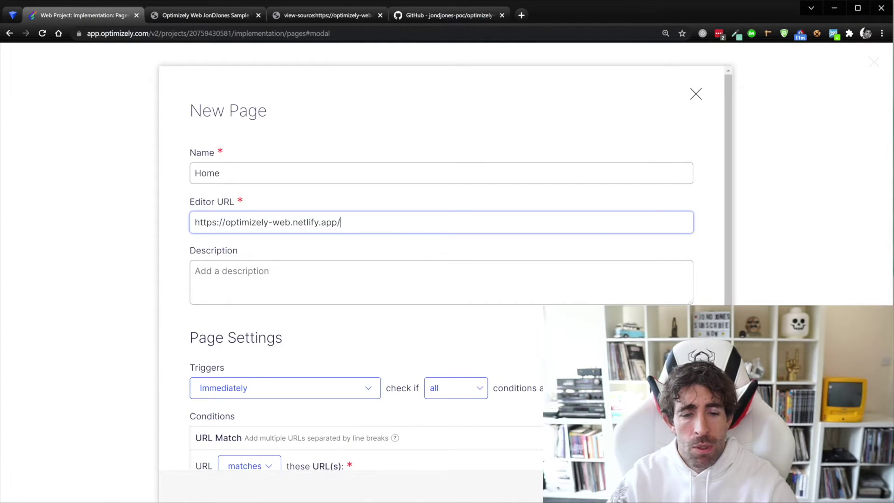
{"action": "left_click", "coordinate": [195, 271]}
{"action": "scroll", "coordinate": [441, 268], "scroll_direction": "down", "scroll_amount": 3}
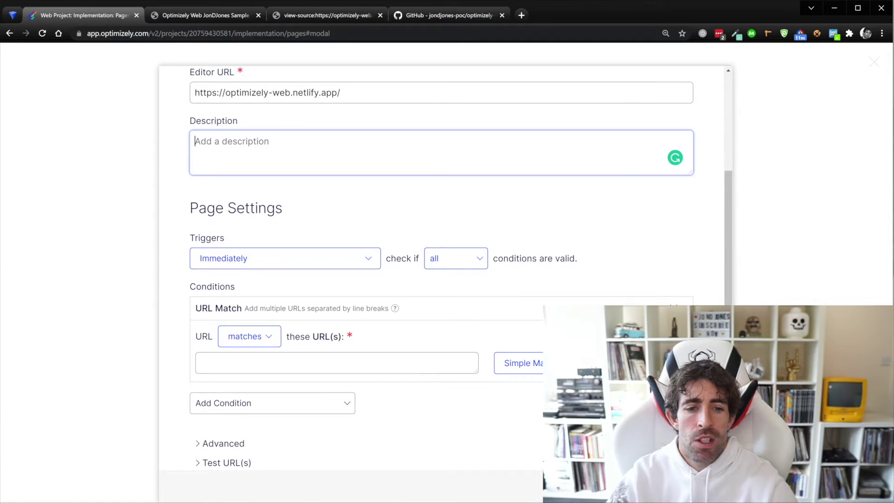
{"action": "left_click", "coordinate": [337, 363]}
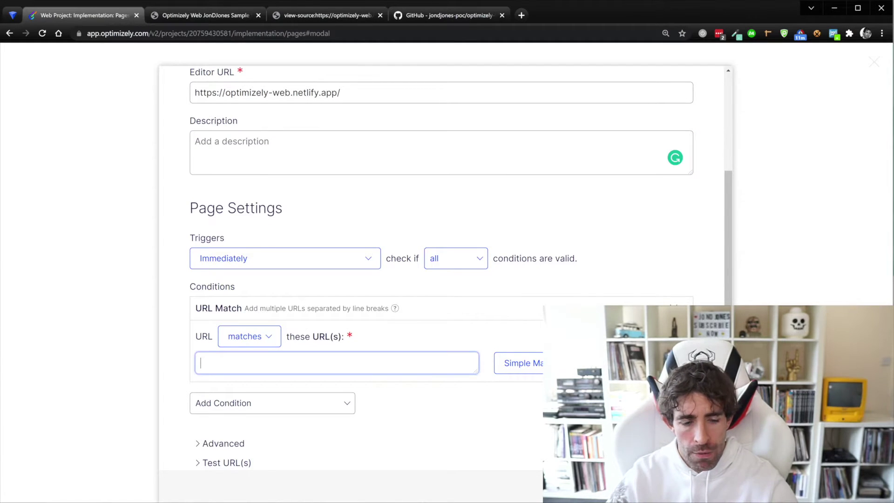
{"action": "type", "text": "https://optimizely-web.netlify.app/"}
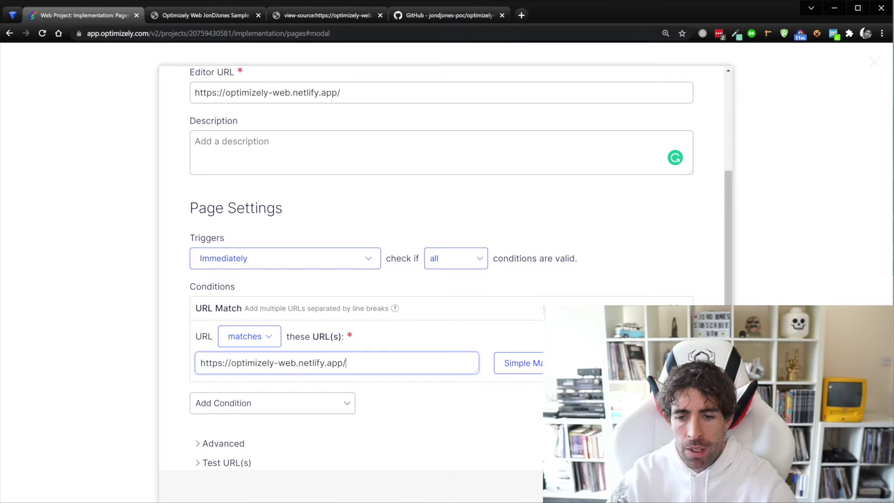
Step: Reposition and resize the browser window, and examine the match types available for the URL condition
{"action": "left_click_drag", "start_coordinate": [739, 11], "coordinate": [591, 7]}
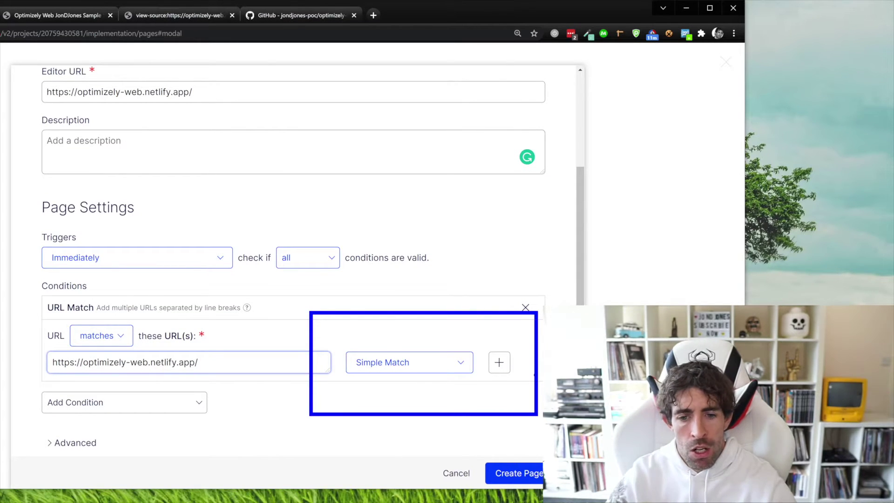
{"action": "key", "text": "Escape"}
{"action": "left_click", "coordinate": [409, 362]}
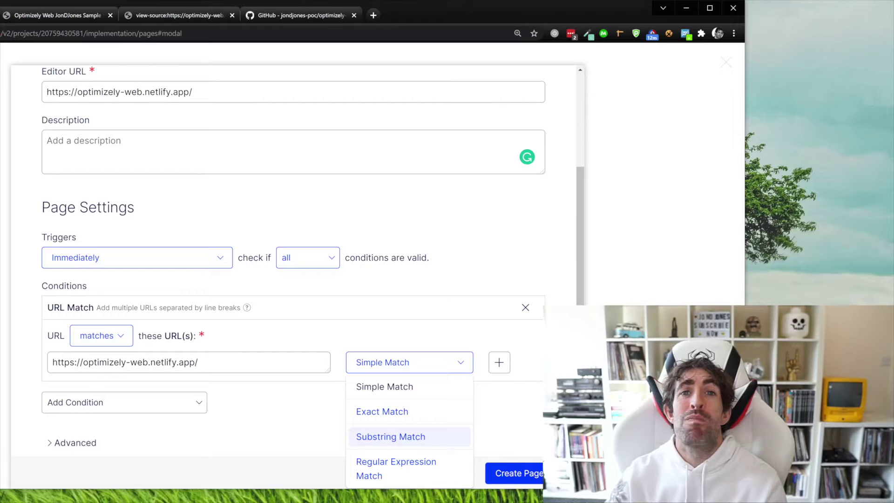
{"action": "left_click_drag", "start_coordinate": [745, 152], "coordinate": [890, 151]}
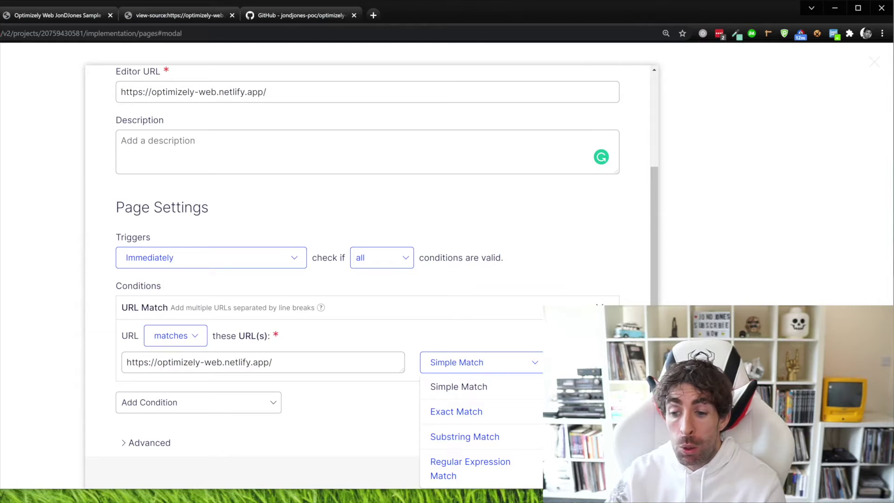
{"action": "left_click_drag", "start_coordinate": [893, 489], "coordinate": [893, 502]}
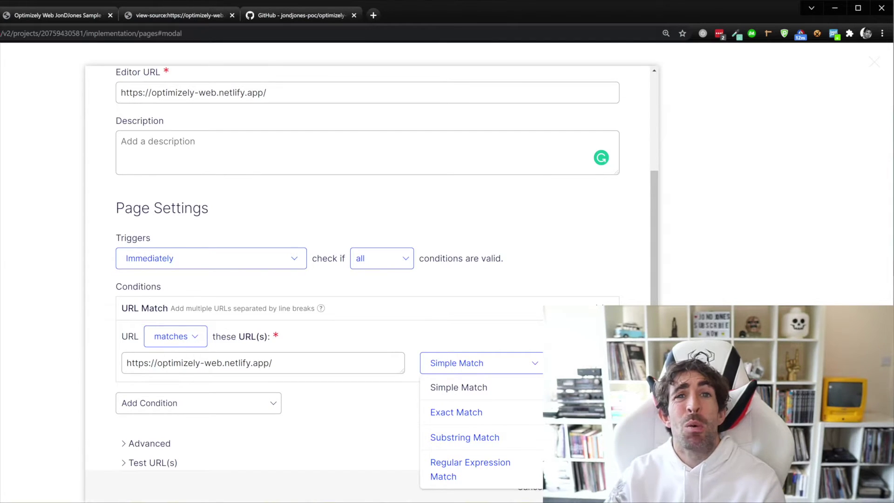
Step: Examine the trigger options available in the new page's settings
{"action": "left_click", "coordinate": [211, 259]}
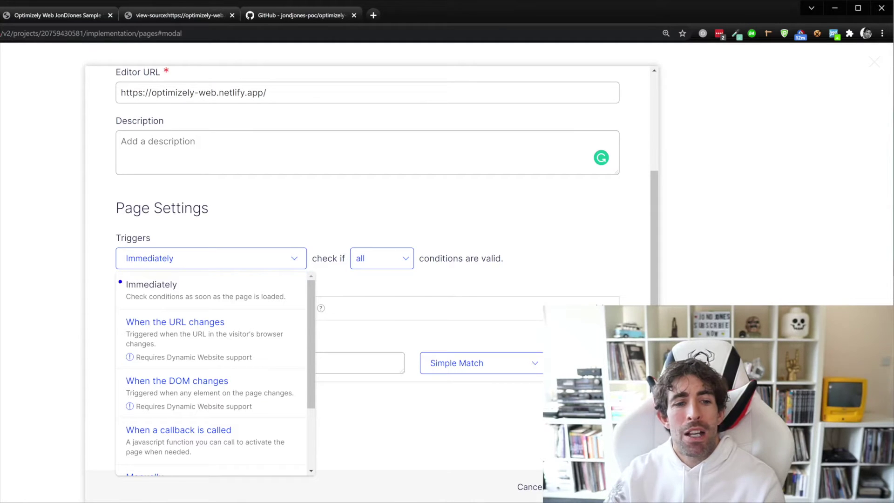
{"action": "mouse_move", "coordinate": [86, 292]}
{"action": "left_mouse_down"}
{"action": "mouse_move", "coordinate": [283, 333]}
{"action": "mouse_move", "coordinate": [399, 406]}
{"action": "mouse_move", "coordinate": [394, 469]}
{"action": "left_mouse_up"}
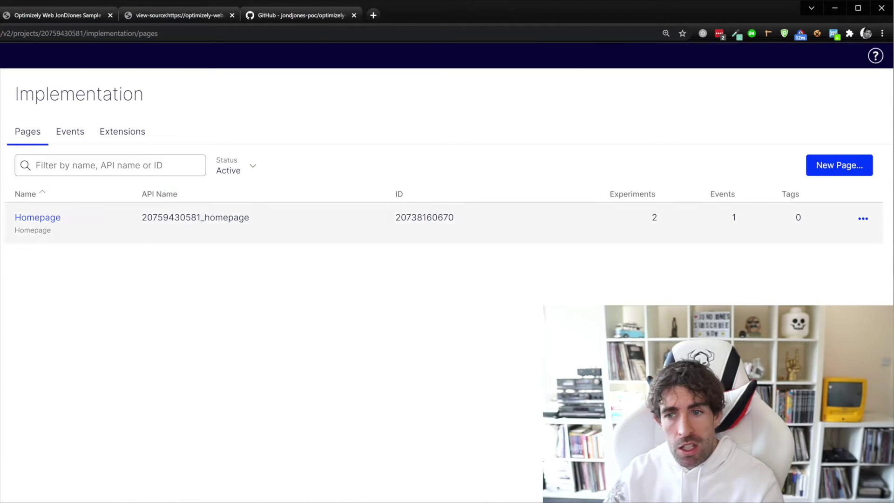
{"action": "left_click", "coordinate": [122, 172]}
{"action": "type", "text": "HN"}
{"action": "key", "text": "BackSpace"}
{"action": "type", "text": "ome"}
{"action": "key", "text": "Tab"}
{"action": "type", "text": "https://optimizely-web.netlify.app/"}
{"action": "scroll", "coordinate": [368, 270], "scroll_direction": "down", "scroll_amount": 3}
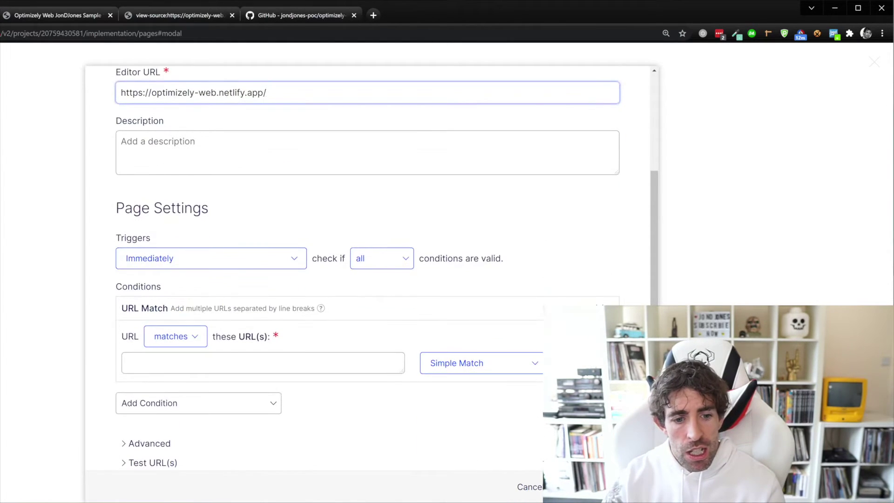
{"action": "left_click", "coordinate": [128, 363]}
{"action": "type", "text": "https://optimizely-web.netlify.app/"}
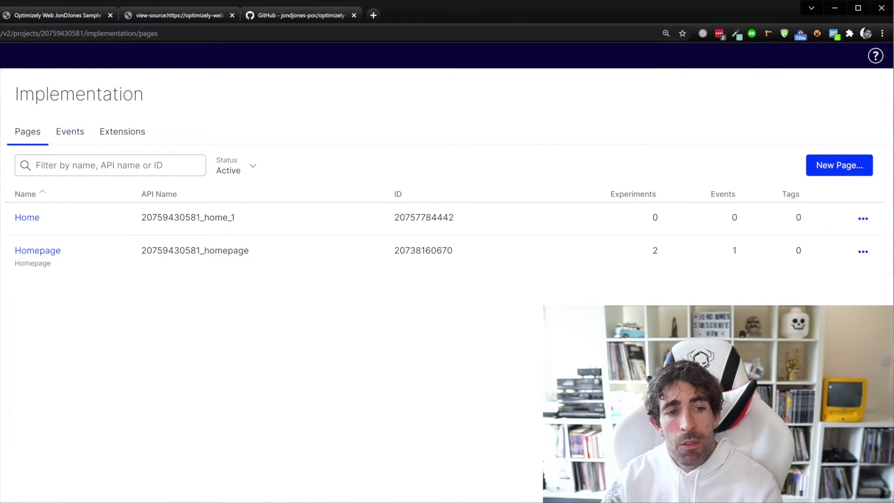
Step: Start a new event of type Click in the project's implementation for the Home page
{"action": "left_click", "coordinate": [70, 132]}
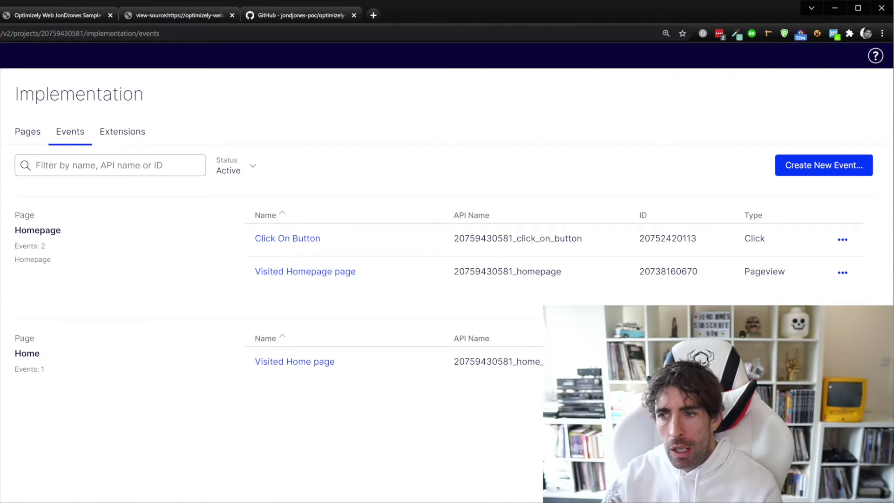
{"action": "left_click", "coordinate": [824, 165]}
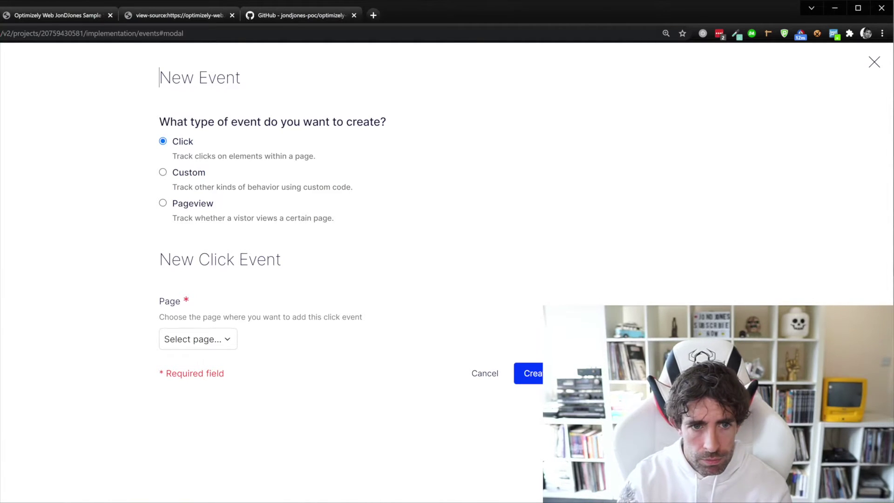
{"action": "left_click", "coordinate": [181, 78]}
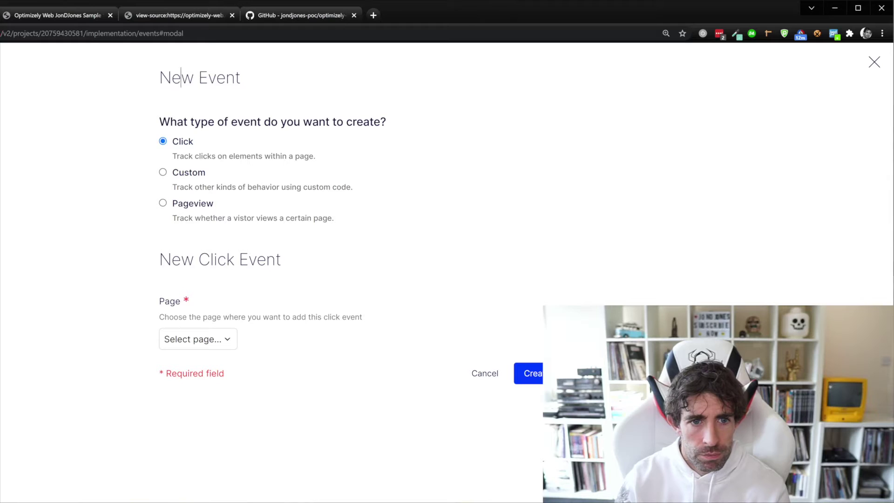
{"action": "left_click", "coordinate": [198, 339]}
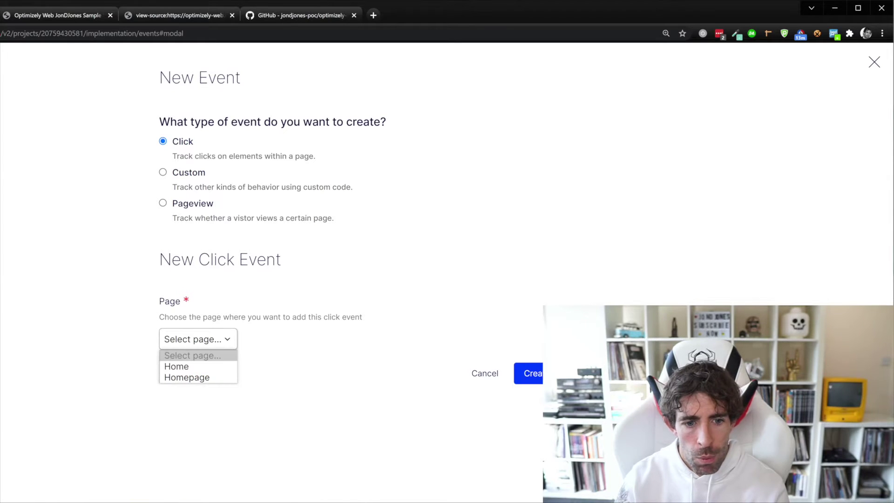
{"action": "left_click", "coordinate": [176, 366]}
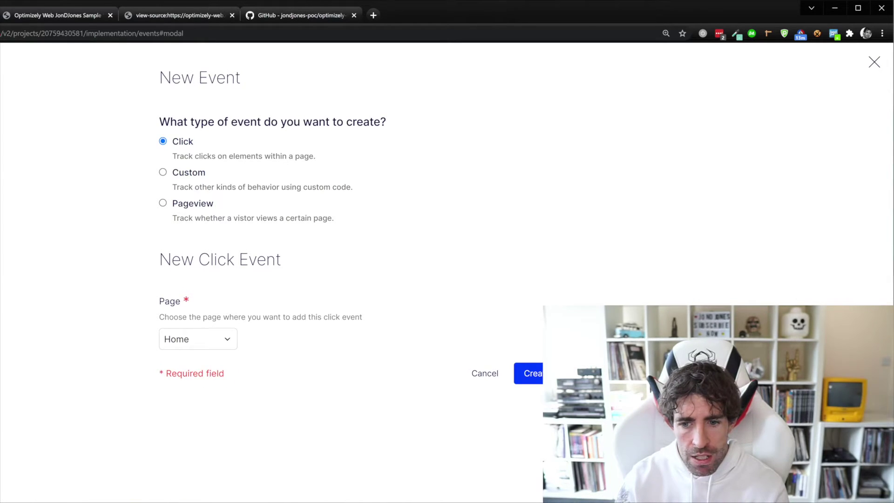
{"action": "left_click", "coordinate": [528, 373]}
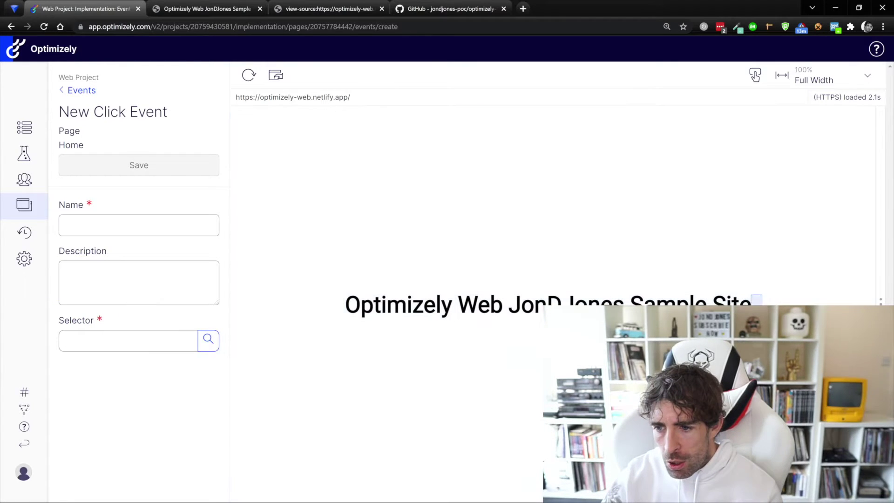
Step: Save the click event as Clipboard BUtton with the page's #clipboard element as its selector, and go to the project's experiments
{"action": "left_click", "coordinate": [756, 301]}
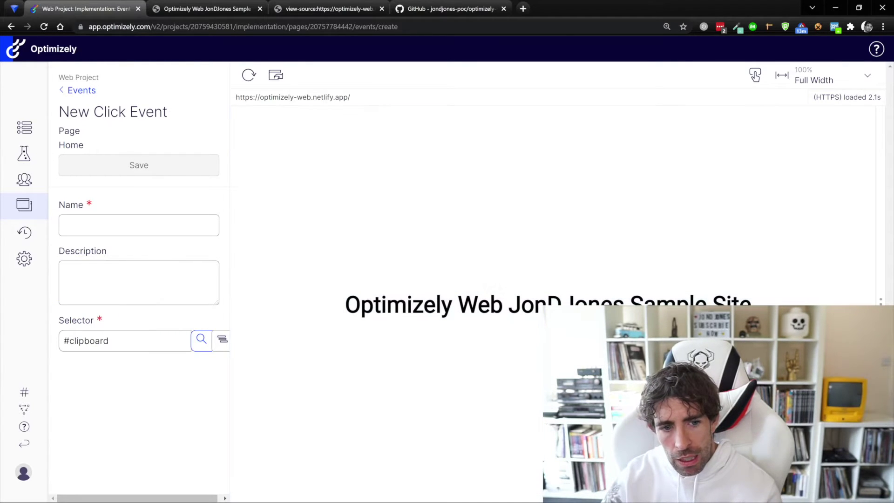
{"action": "left_click", "coordinate": [64, 225]}
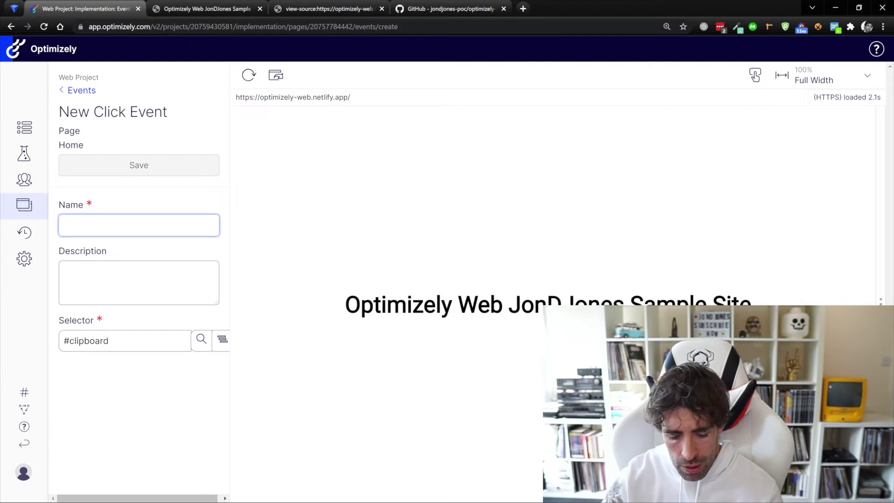
{"action": "type", "text": "Clipboard BUtton"}
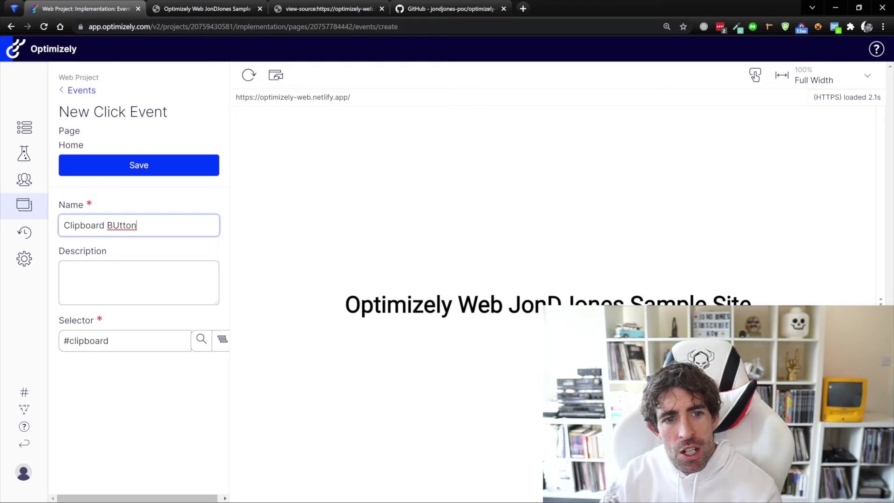
{"action": "key", "text": "Return"}
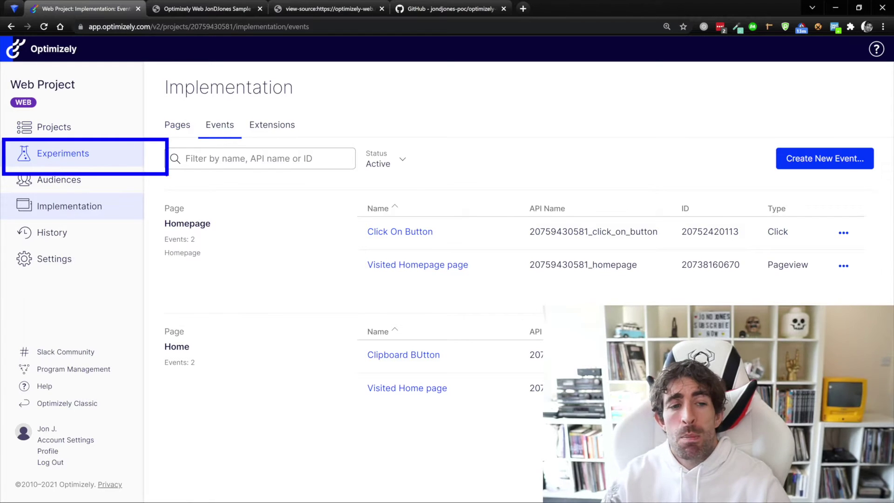
{"action": "left_click", "coordinate": [63, 153]}
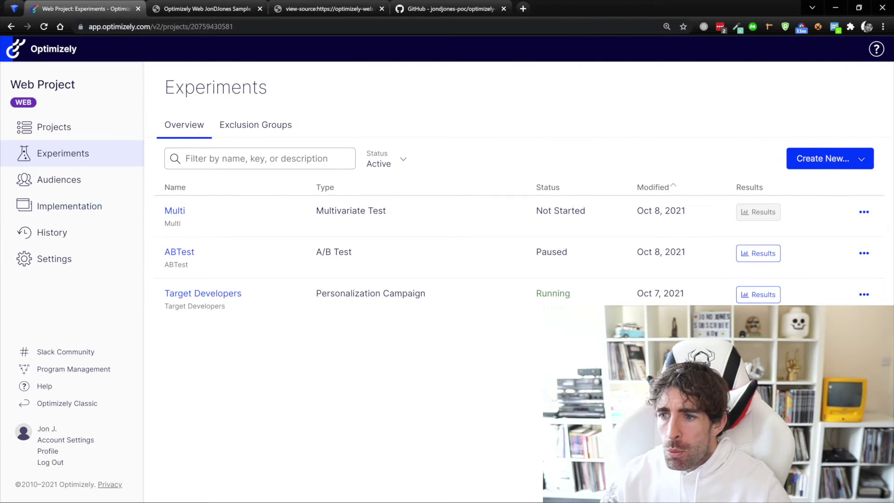
{"action": "left_click", "coordinate": [862, 159]}
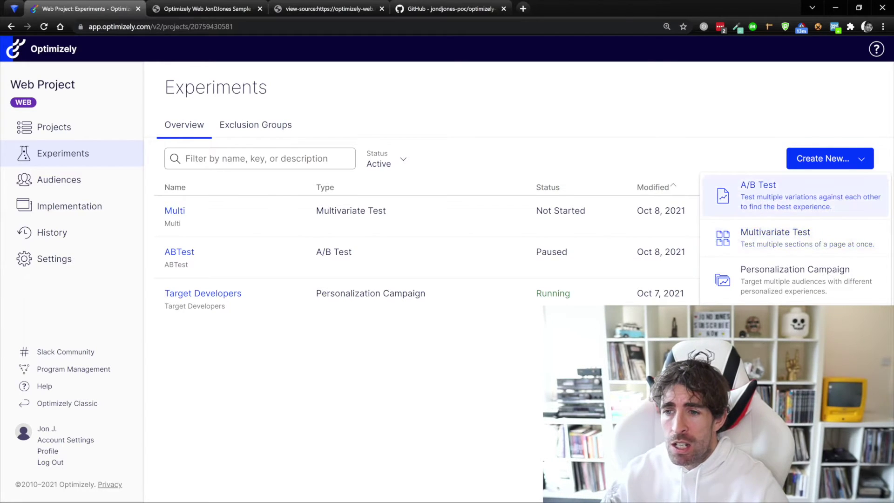
{"action": "left_click", "coordinate": [792, 196]}
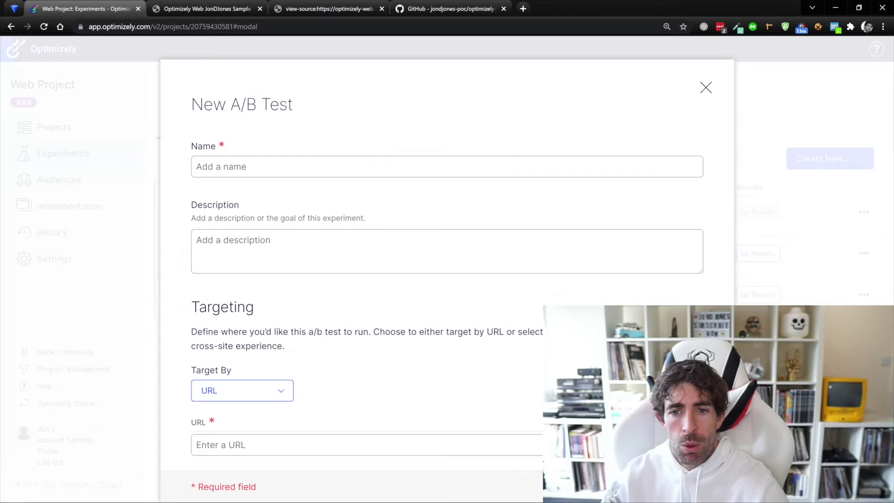
{"action": "type", "text": "A"}
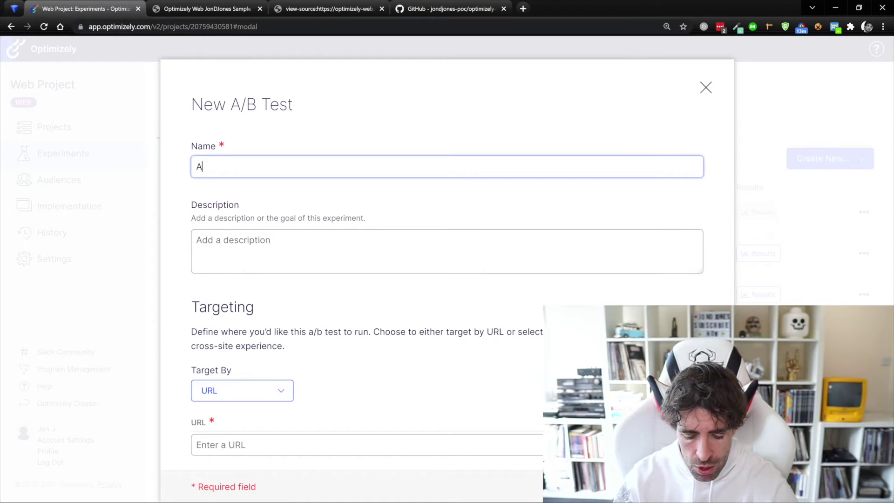
{"action": "type", "text": "/B Test"}
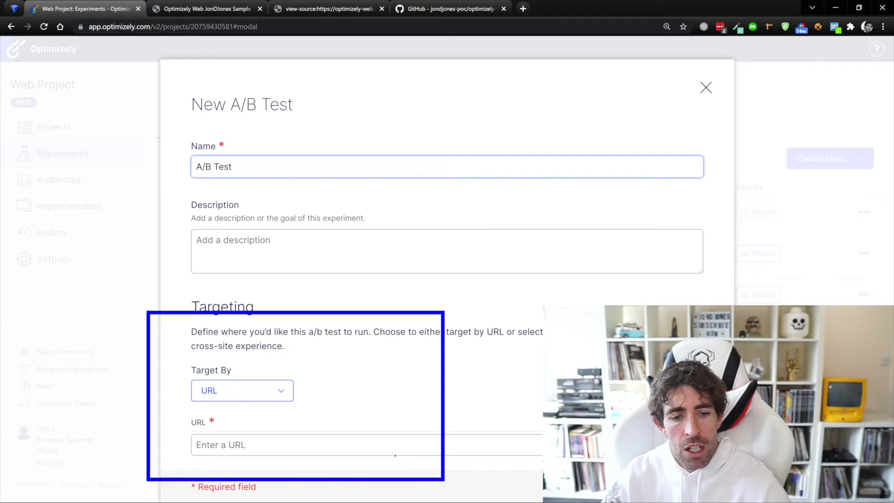
{"action": "left_click", "coordinate": [242, 390]}
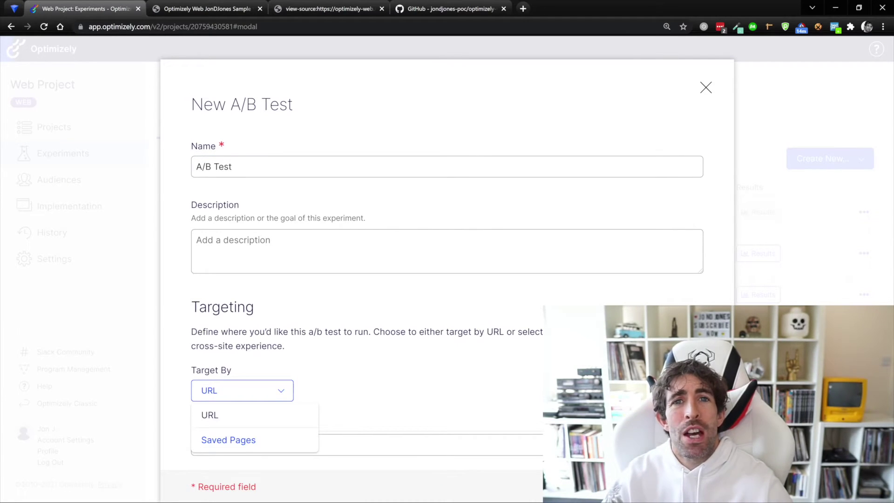
{"action": "left_click", "coordinate": [228, 440]}
{"action": "scroll", "coordinate": [228, 439], "scroll_direction": "down", "scroll_amount": 2}
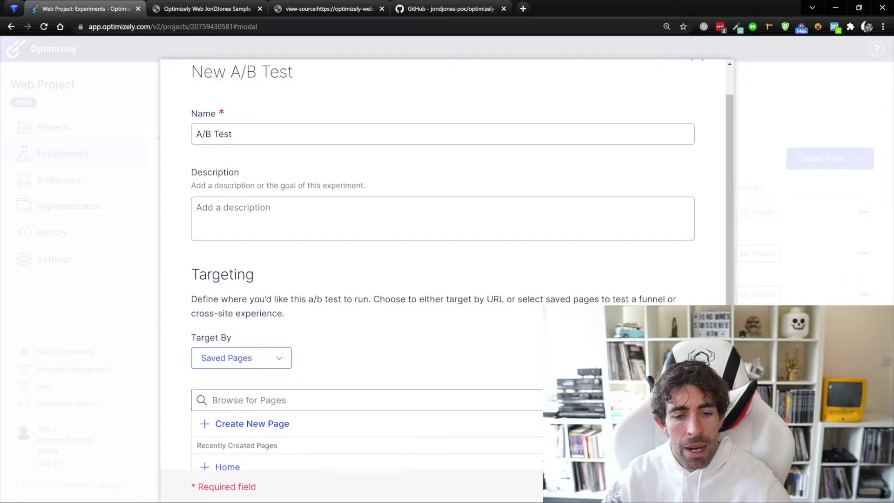
{"action": "left_click", "coordinate": [224, 425]}
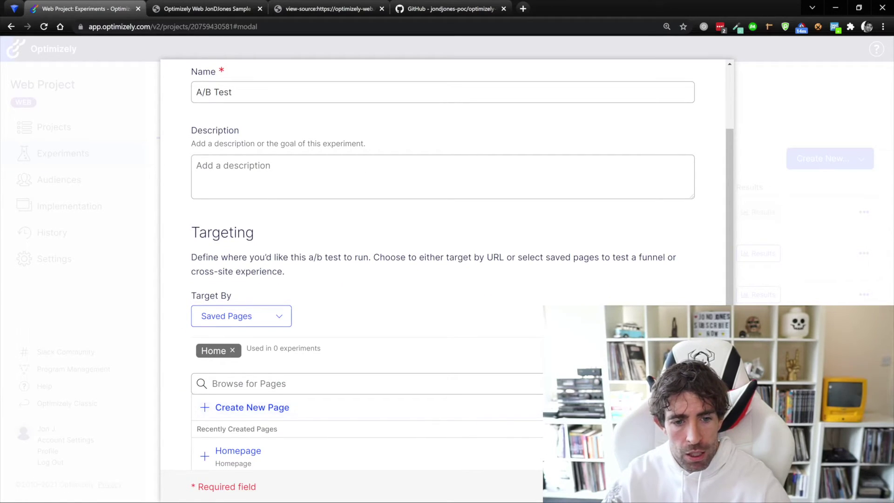
{"action": "left_click_drag", "start_coordinate": [173, 326], "coordinate": [291, 385]}
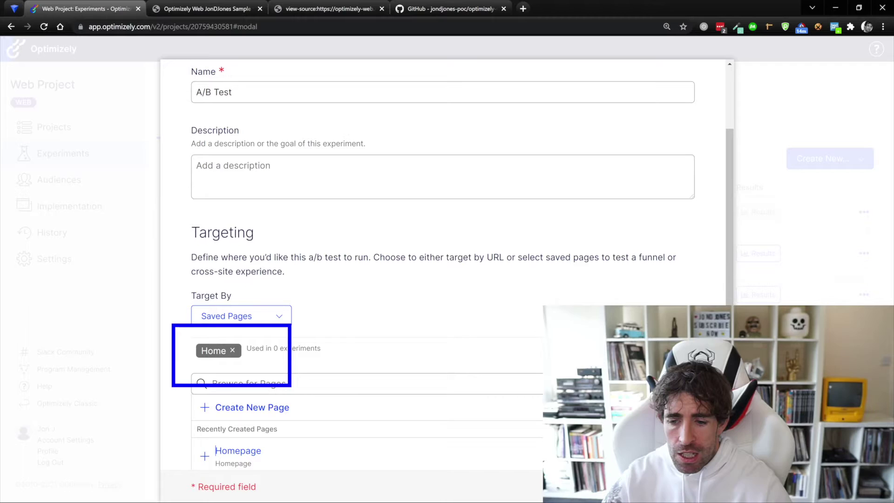
{"action": "key", "text": "alt+Left"}
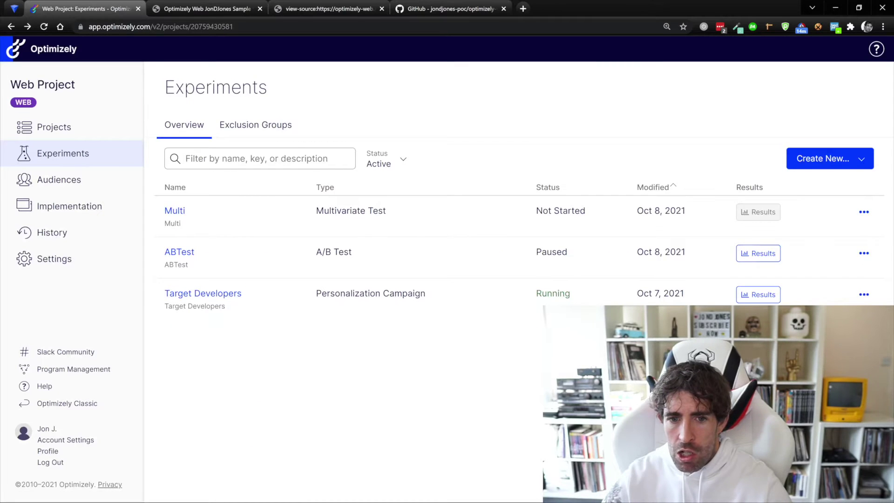
Step: Start a new A/B test experiment and name it Home Test
{"action": "left_click", "coordinate": [830, 159]}
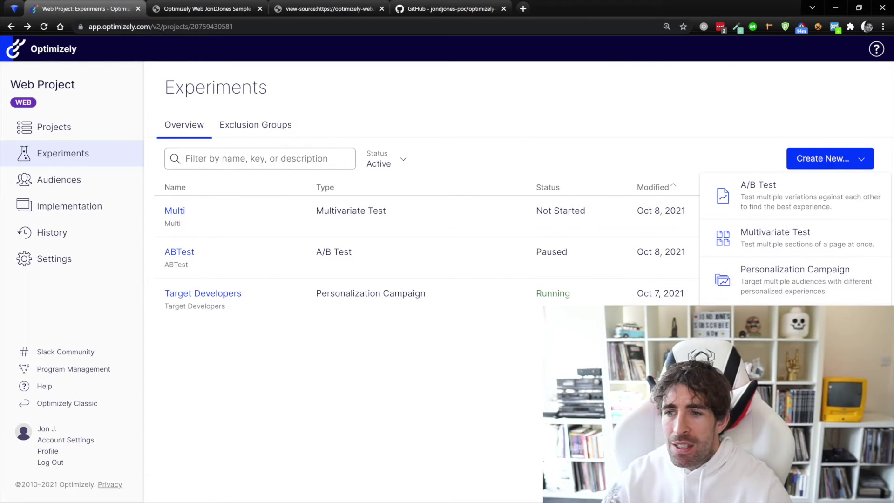
{"action": "left_click", "coordinate": [754, 185]}
{"action": "type", "text": "https://optimizely-web.netlify.app/"}
{"action": "key", "text": "ctrl+a"}
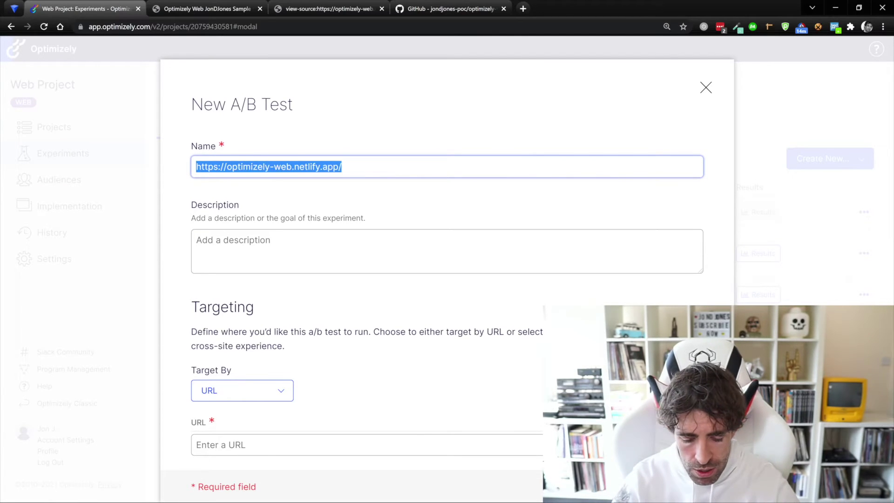
{"action": "type", "text": "HG"}
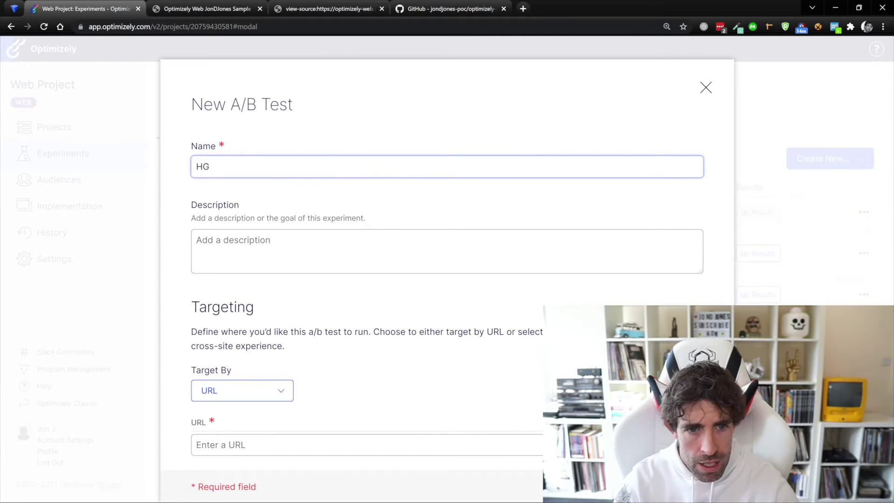
{"action": "key", "text": "BackSpace"}
{"action": "type", "text": "ome Test"}
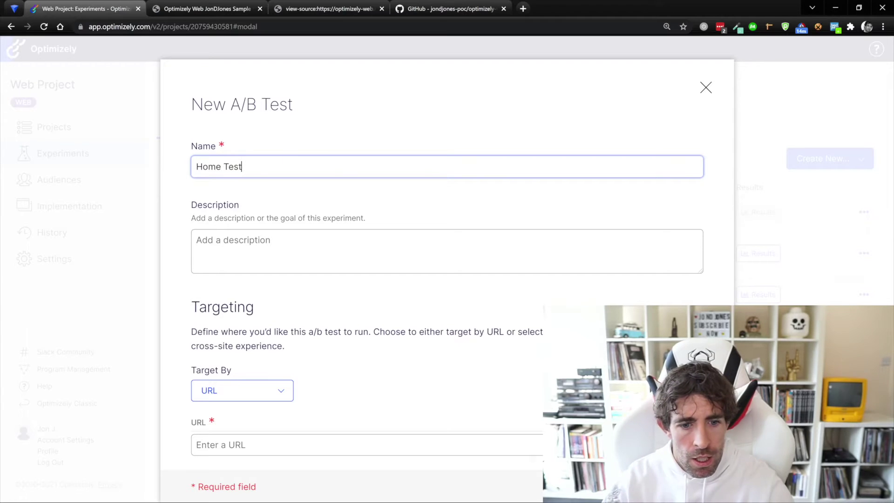
Step: Target the A/B test by saved pages using the Home page, and create the experiment
{"action": "left_click", "coordinate": [242, 390]}
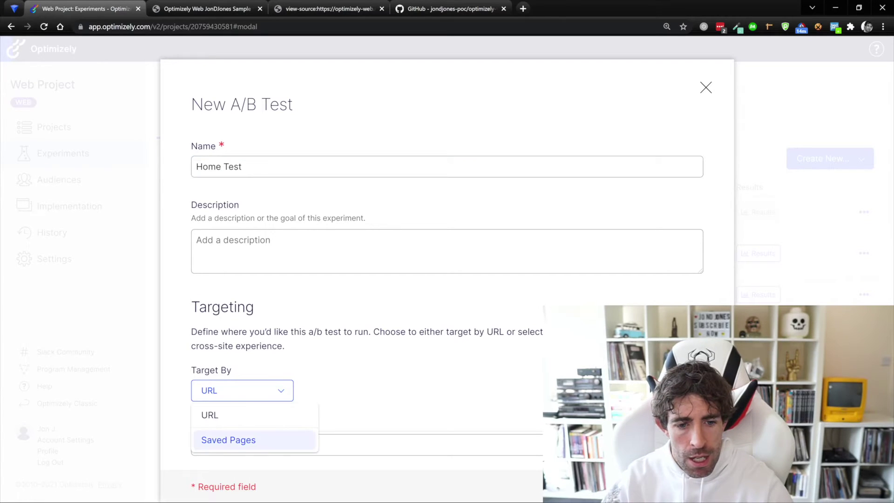
{"action": "left_click", "coordinate": [228, 439]}
{"action": "scroll", "coordinate": [228, 439], "scroll_direction": "down", "scroll_amount": 2}
{"action": "left_click", "coordinate": [224, 425]}
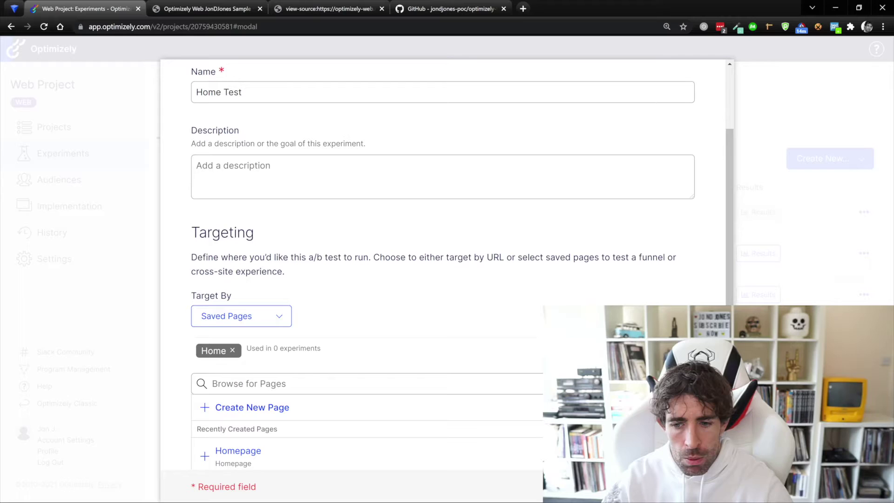
{"action": "key", "text": "Return"}
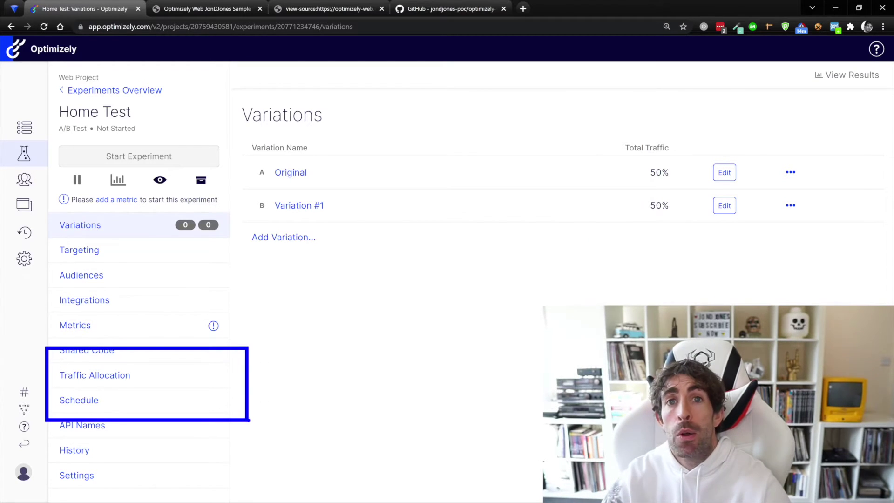
Step: Examine Home Test's traffic allocation and its Original variation in the editor, and return to the variations list
{"action": "left_click", "coordinate": [95, 375]}
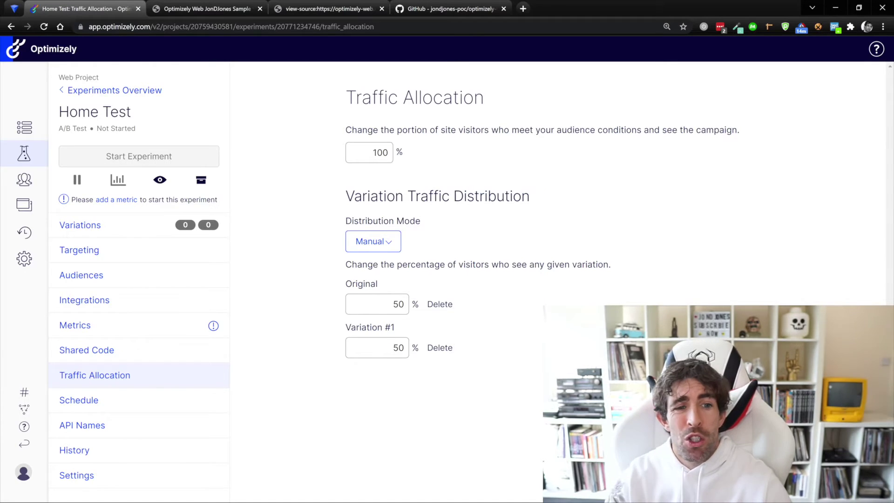
{"action": "left_click", "coordinate": [80, 225]}
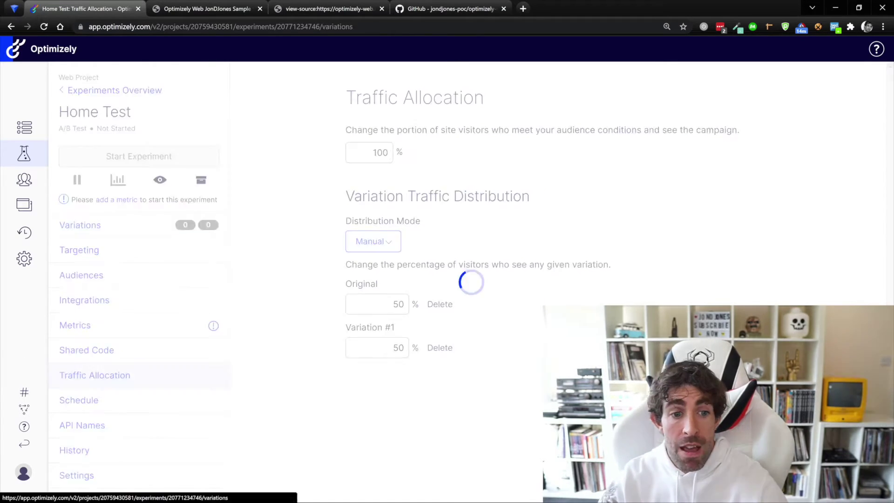
{"action": "left_click", "coordinate": [291, 172]}
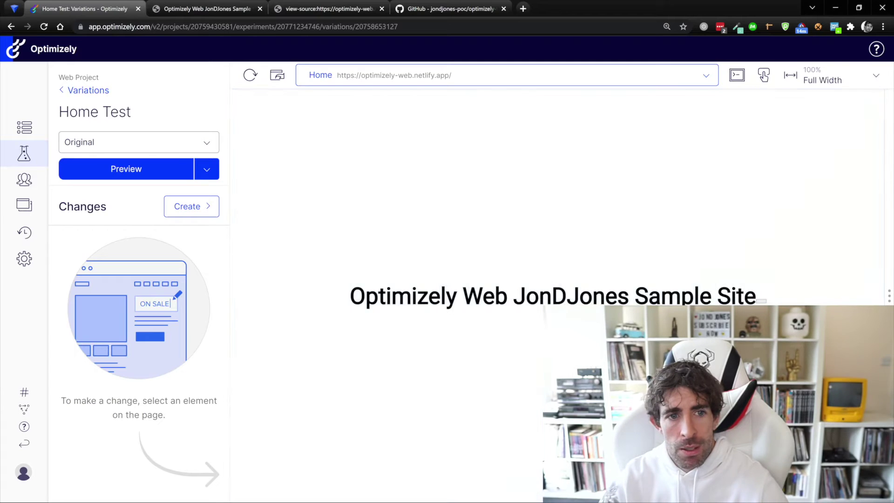
{"action": "left_click", "coordinate": [89, 89]}
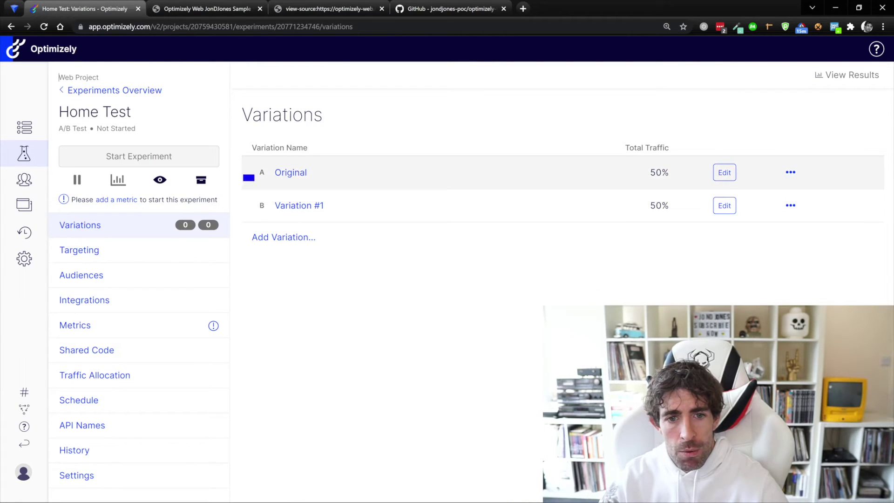
Step: Open Variation #1 of Home Test for editing and bring up its custom CSS code
{"action": "left_click_drag", "start_coordinate": [245, 176], "coordinate": [468, 232]}
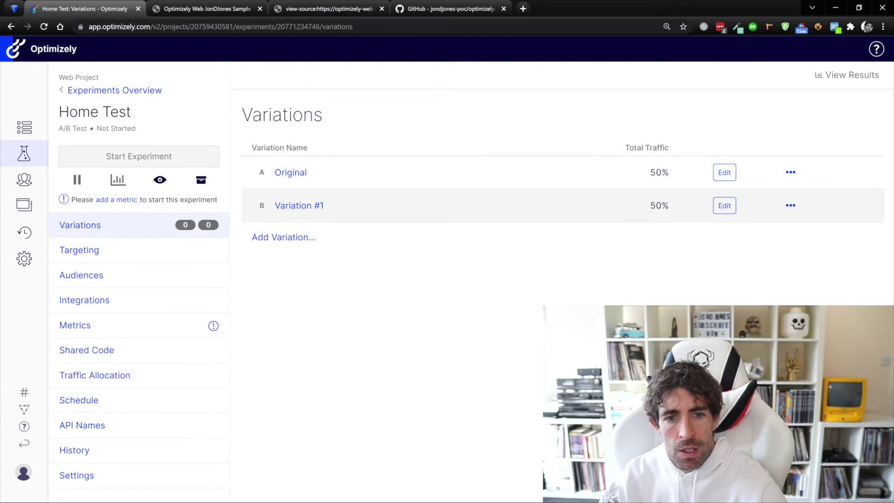
{"action": "left_click", "coordinate": [320, 205]}
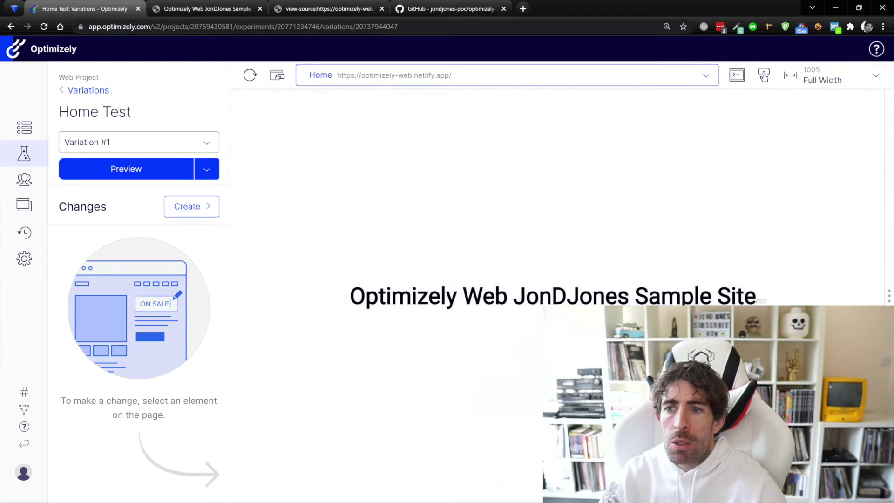
{"action": "left_click", "coordinate": [737, 75]}
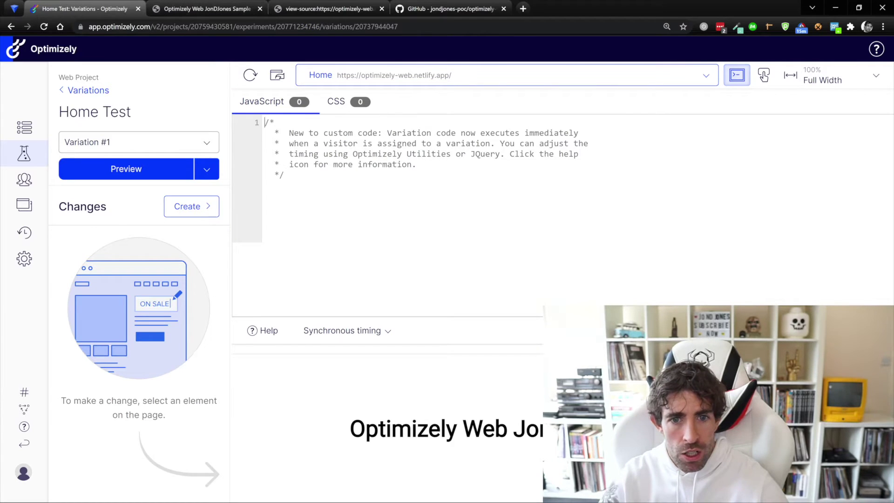
{"action": "left_click", "coordinate": [329, 101]}
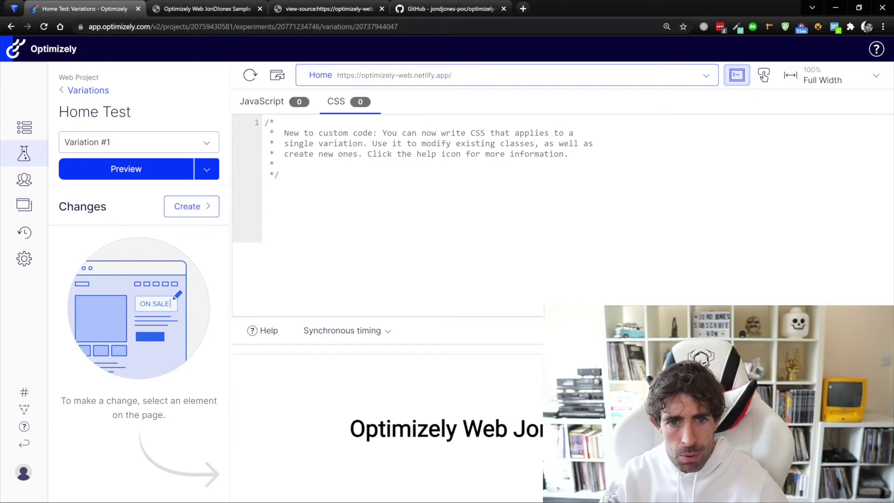
Step: Try a custom CSS rule for h2 with background-color: red, and clear the rule from the variation's code
{"action": "key", "text": "ctrl+a"}
{"action": "key", "text": "Delete"}
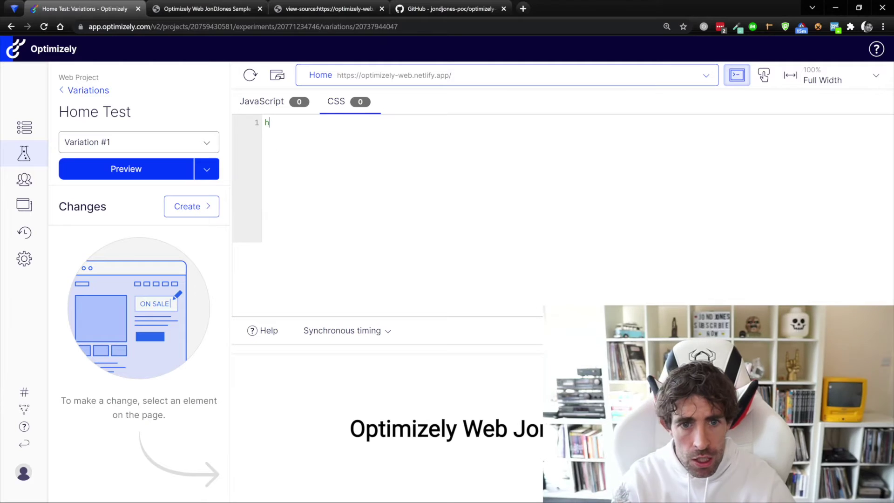
{"action": "type", "text": "h2 {"}
{"action": "key", "text": "Return"}
{"action": "type", "text": "background-co"}
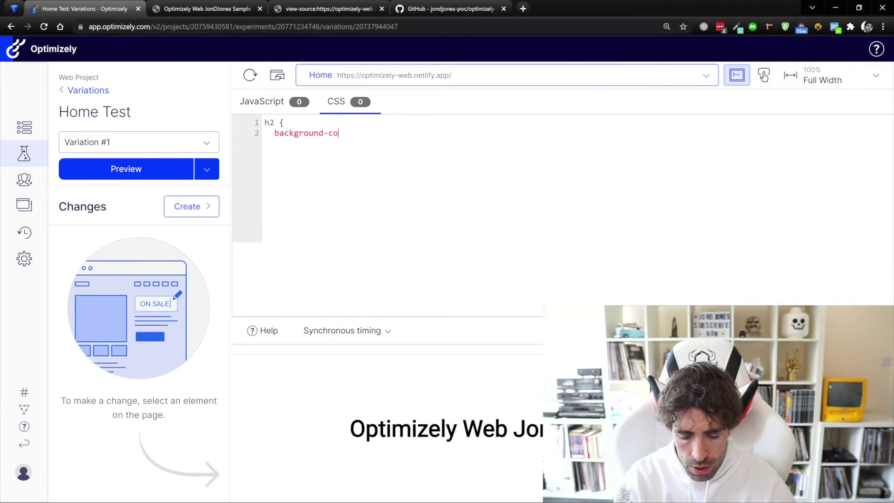
{"action": "type", "text": "red"}
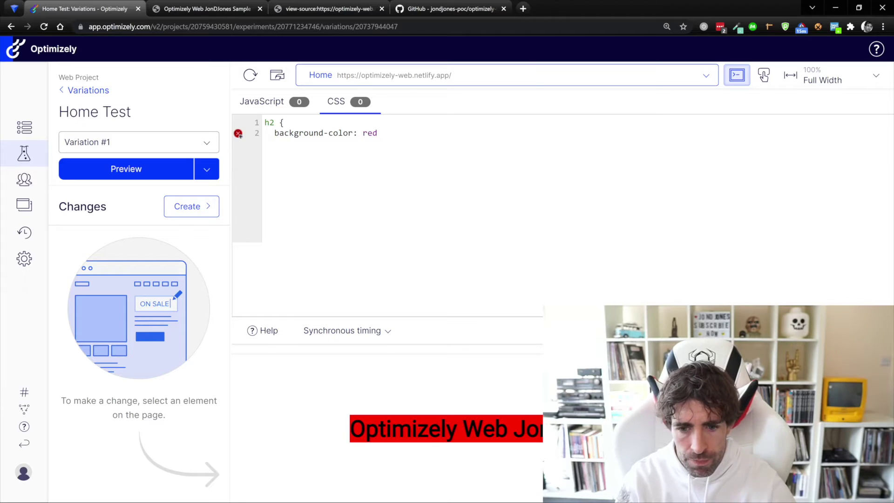
{"action": "key", "text": "Return"}
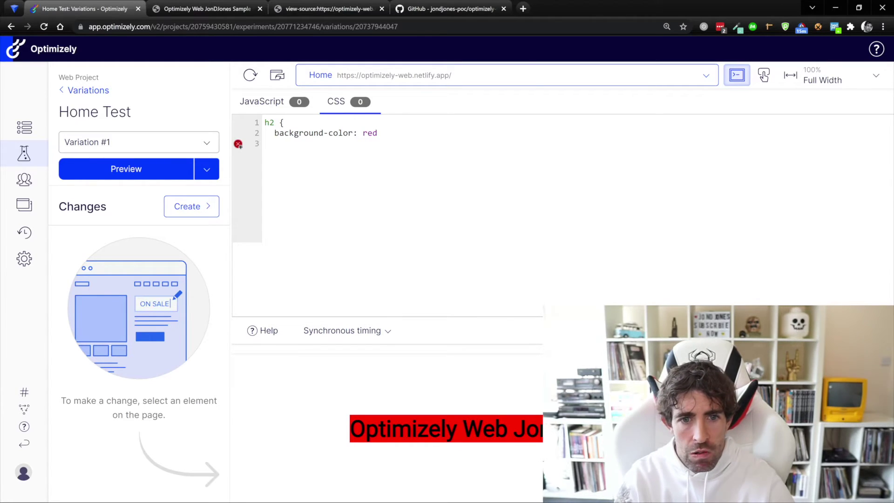
{"action": "type", "text": "}"}
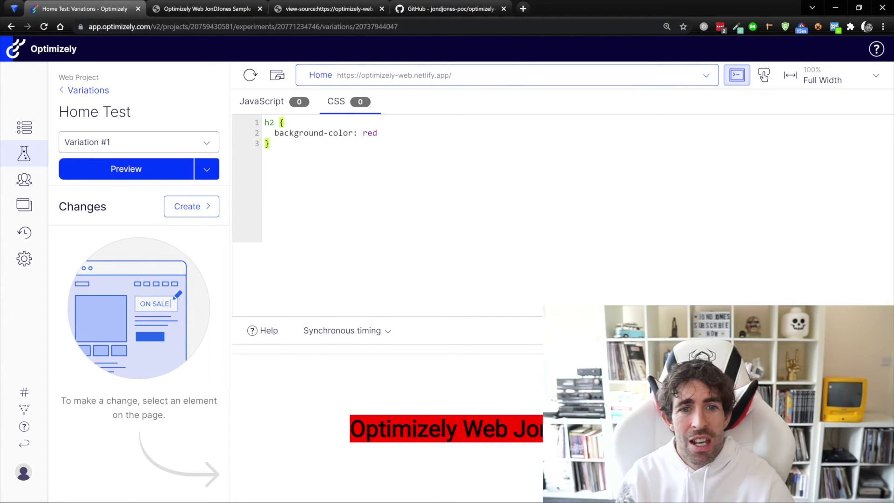
{"action": "key", "text": "ctrl+a"}
{"action": "key", "text": "BackSpace"}
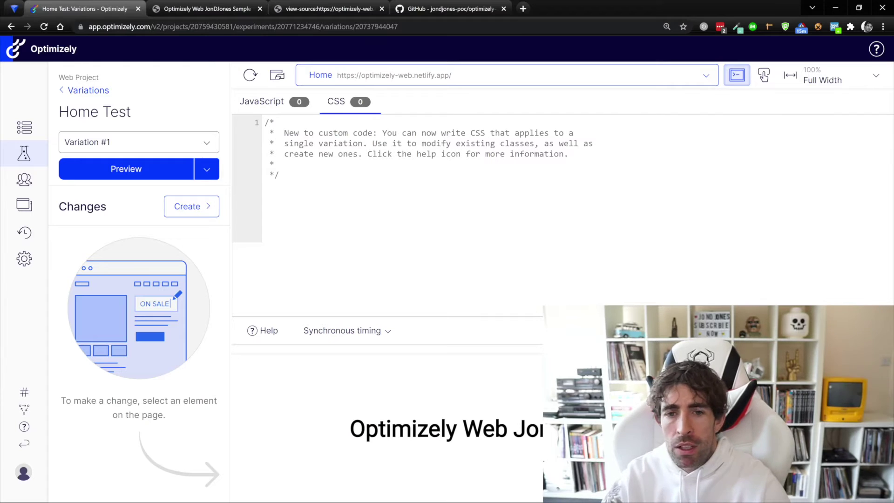
Step: Change the h2 heading's HTML to "Vareaint 2" in Variation #1 and save the element change
{"action": "left_click", "coordinate": [192, 207]}
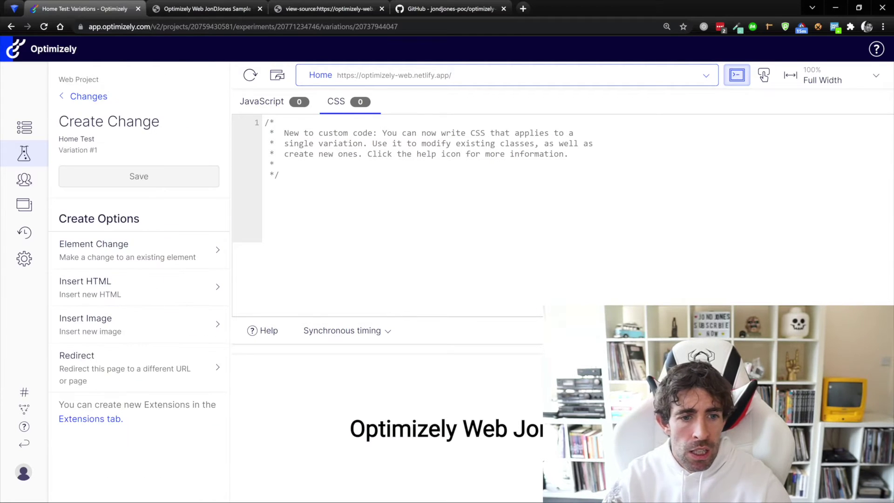
{"action": "left_click", "coordinate": [126, 286]}
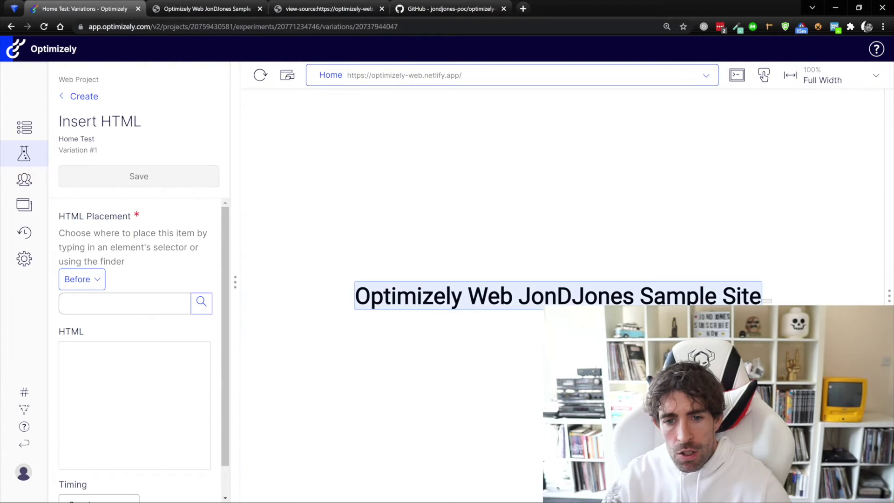
{"action": "left_click", "coordinate": [363, 296]}
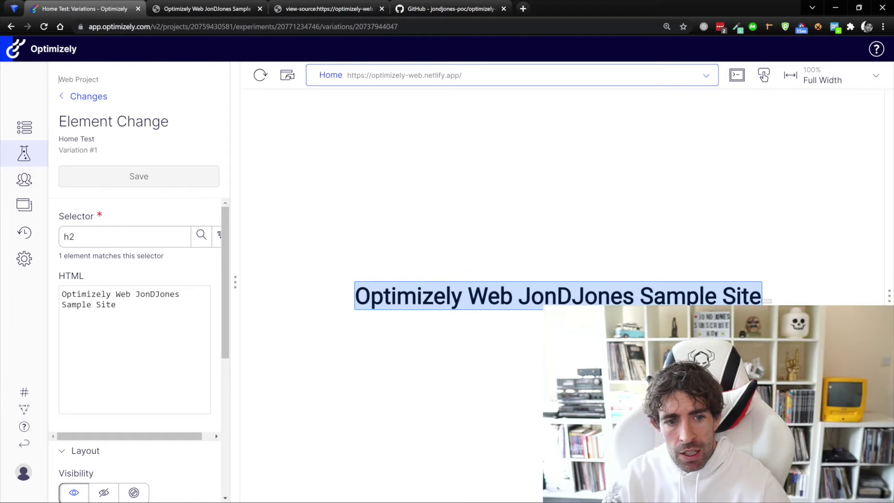
{"action": "triple_click", "coordinate": [116, 299]}
{"action": "type", "text": "Vareaint 2"}
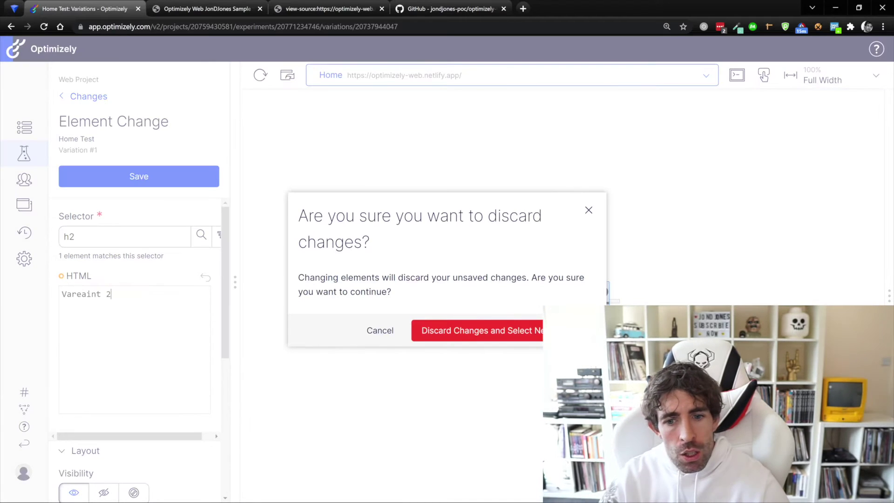
{"action": "left_click", "coordinate": [379, 330]}
{"action": "left_click", "coordinate": [138, 176]}
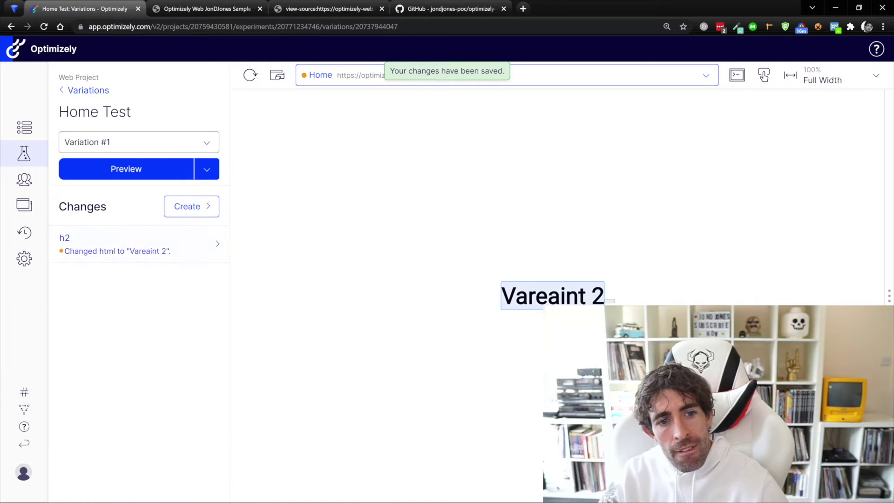
{"action": "left_click", "coordinate": [194, 207]}
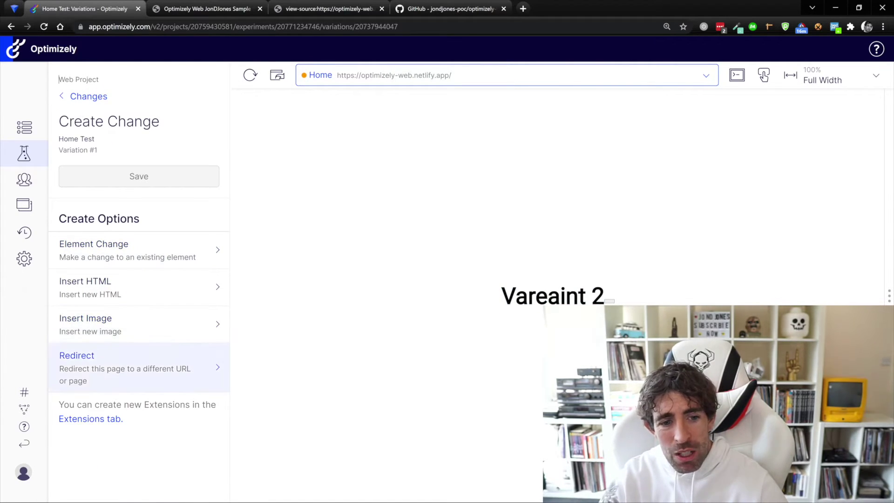
{"action": "left_click", "coordinate": [135, 368]}
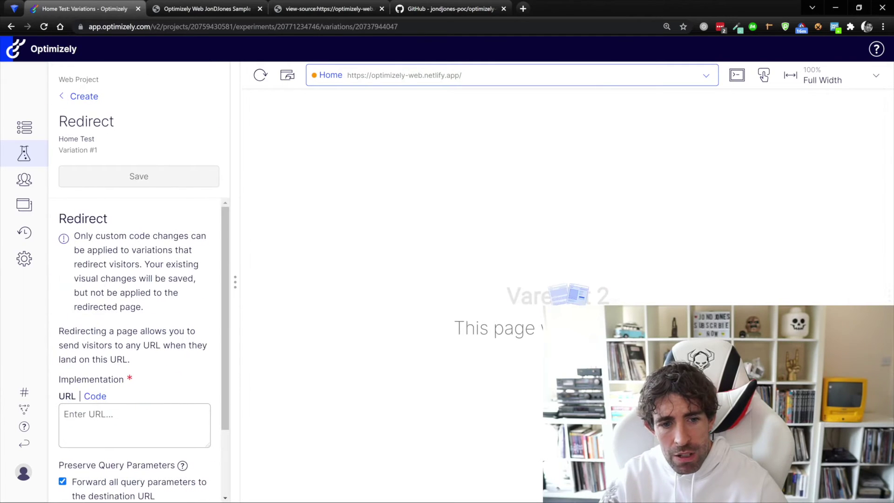
{"action": "left_click", "coordinate": [134, 414]}
{"action": "type", "text": "http://www.google.com"}
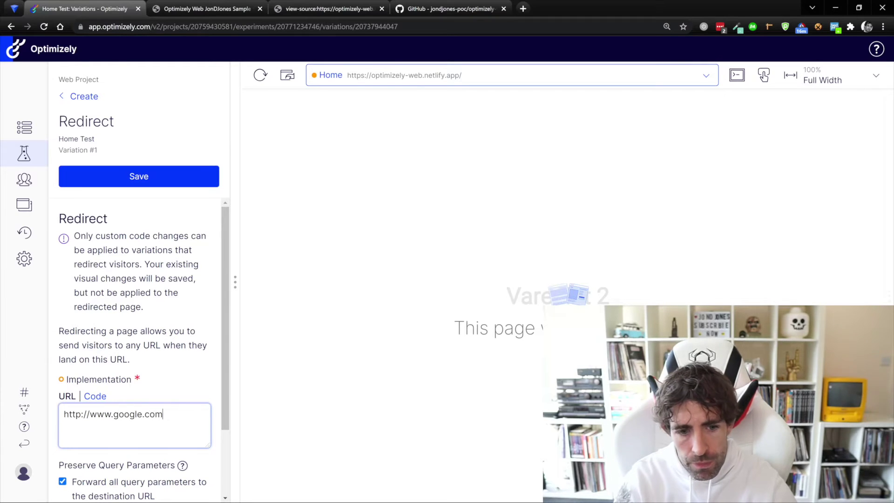
{"action": "key", "text": "Return"}
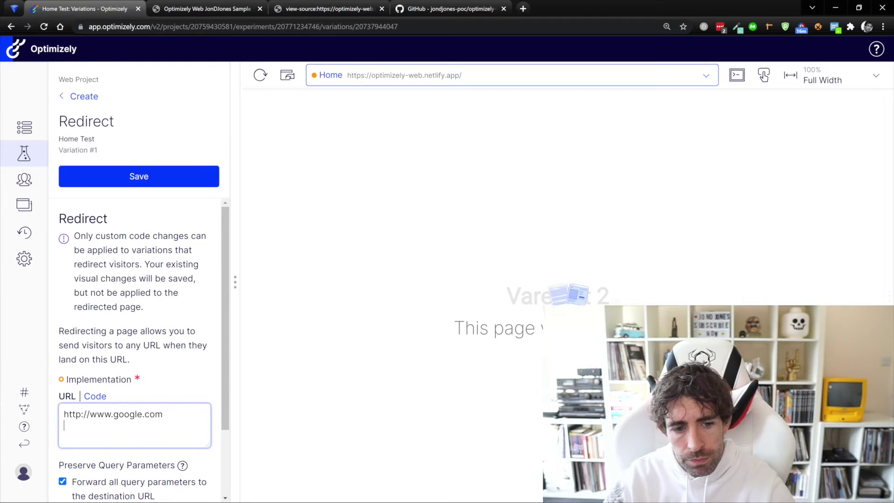
{"action": "left_click", "coordinate": [139, 176]}
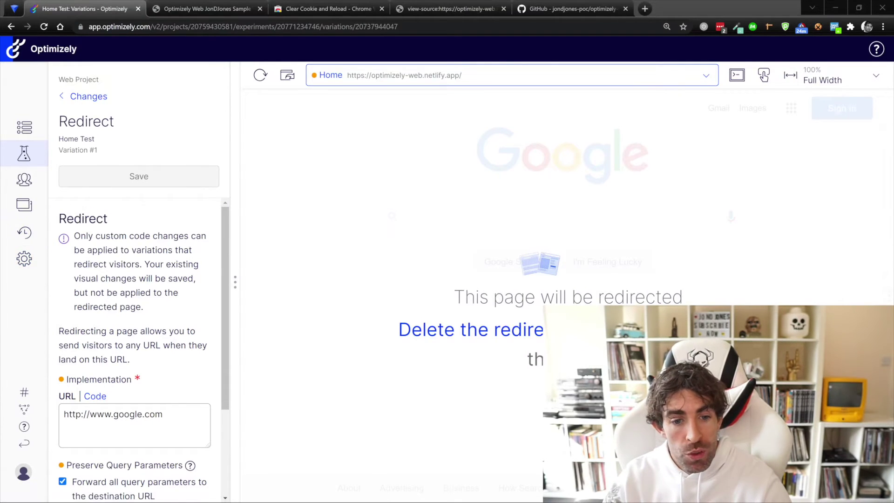
Step: Delete the Google redirect from Variation #1
{"action": "scroll", "coordinate": [135, 349], "scroll_direction": "down", "scroll_amount": 3}
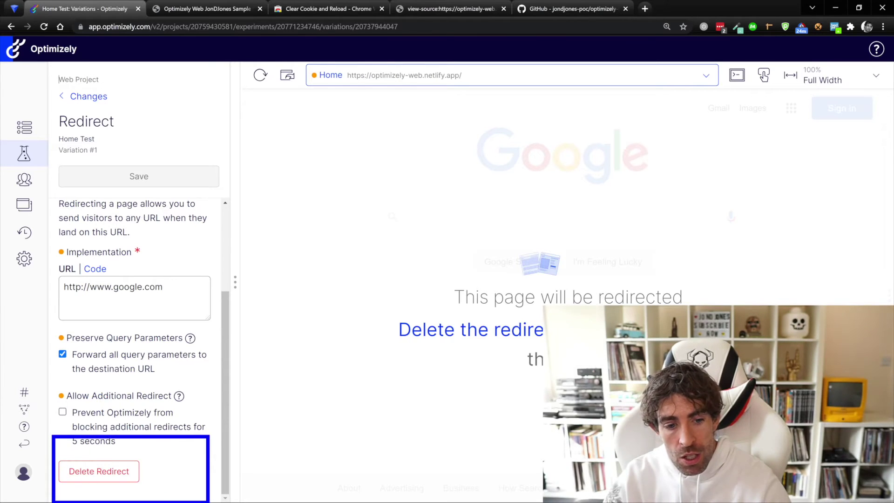
{"action": "left_click", "coordinate": [100, 472]}
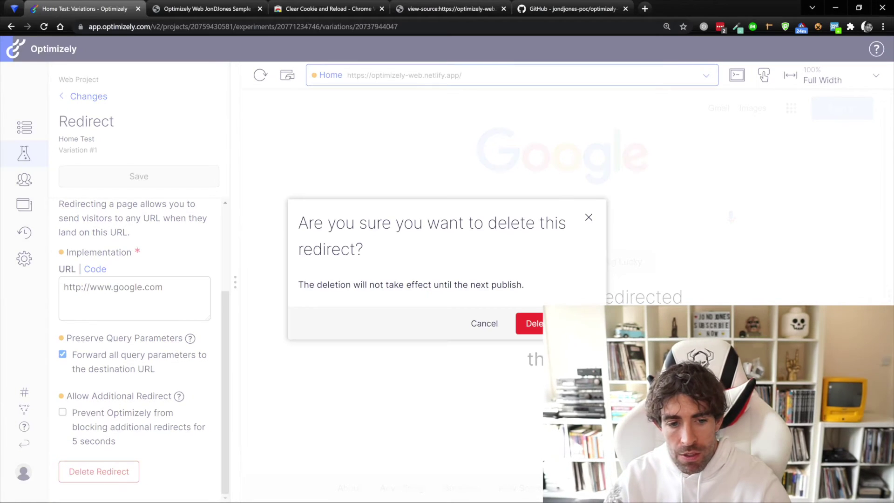
{"action": "left_click", "coordinate": [531, 323]}
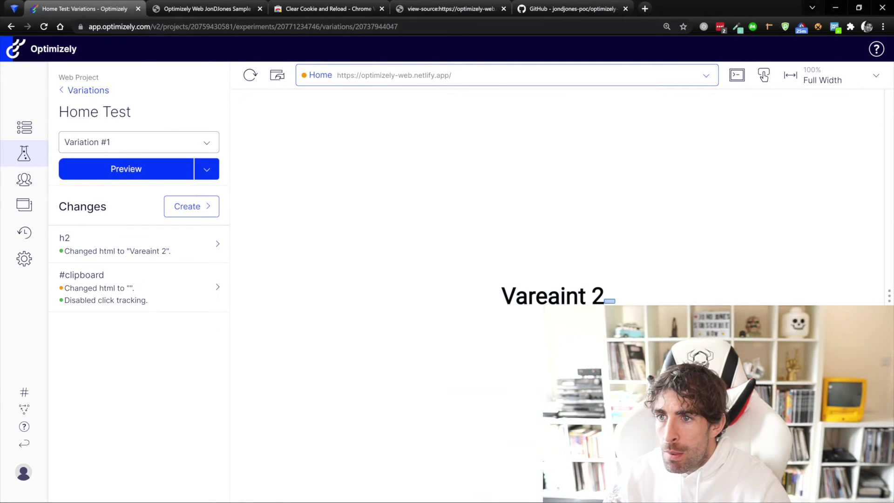
Step: Take the browser window out of its maximized state, narrow it and reposition it so the whole variation editor fits on screen
{"action": "left_click_drag", "start_coordinate": [792, 8], "coordinate": [733, 21]}
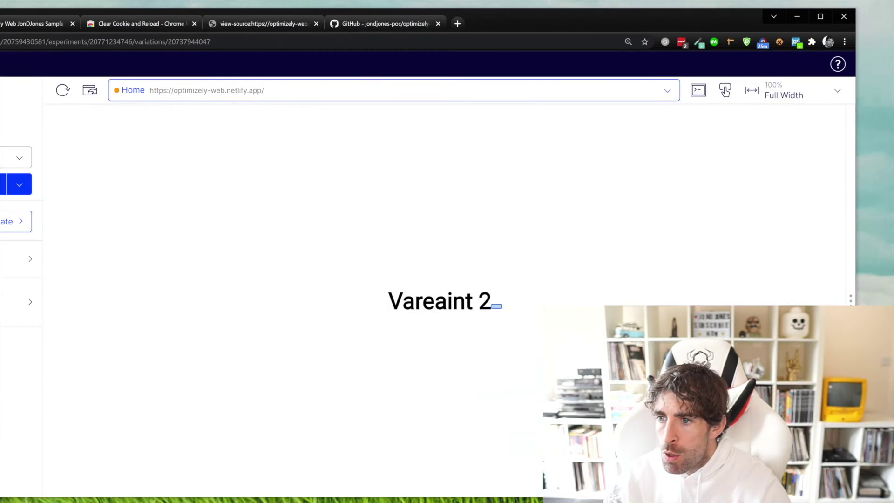
{"action": "left_click_drag", "start_coordinate": [855, 251], "coordinate": [500, 251]}
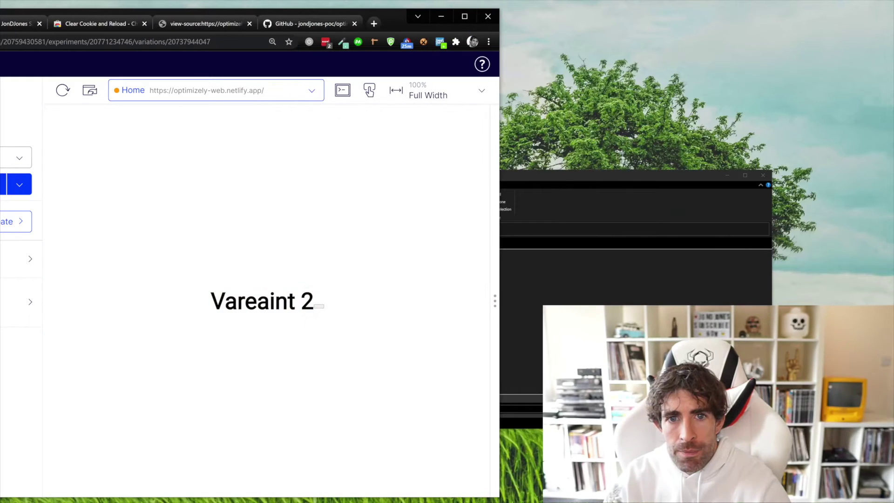
{"action": "left_click_drag", "start_coordinate": [389, 19], "coordinate": [574, 13]}
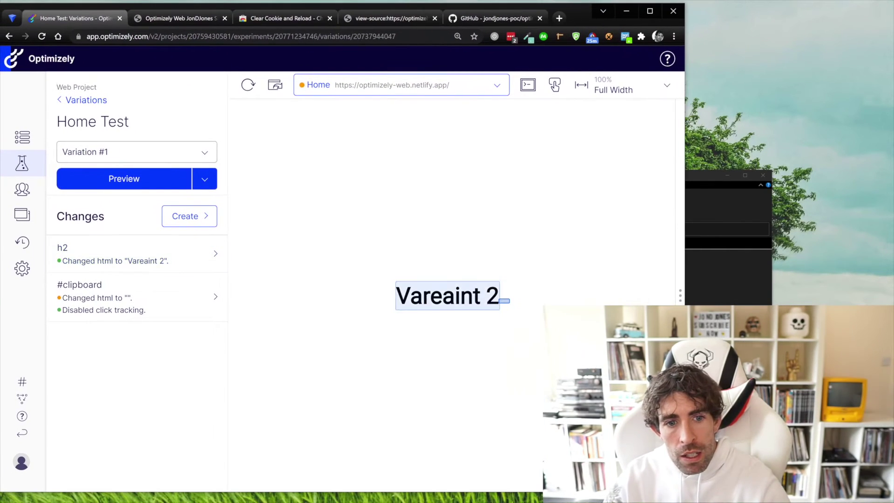
Step: Create a new element change in Variation #1 with the #clipboard button beside the heading as its selector
{"action": "left_click", "coordinate": [189, 216]}
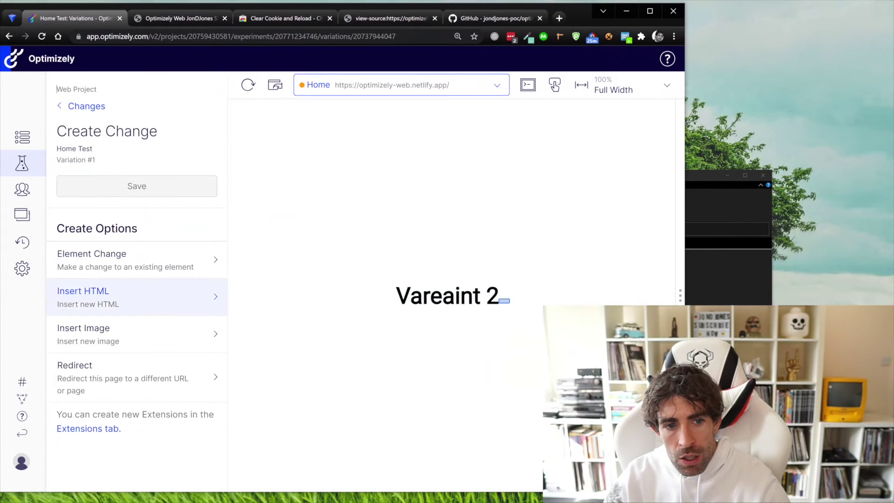
{"action": "left_click", "coordinate": [117, 255]}
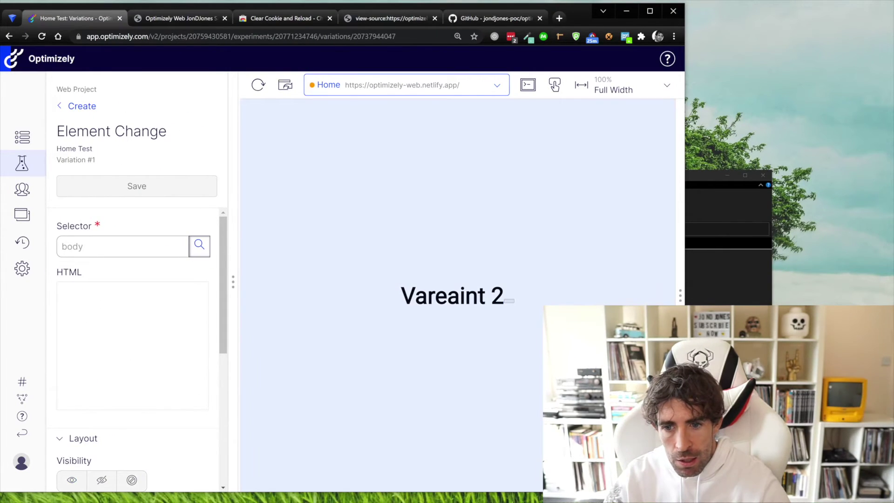
{"action": "left_click", "coordinate": [509, 301]}
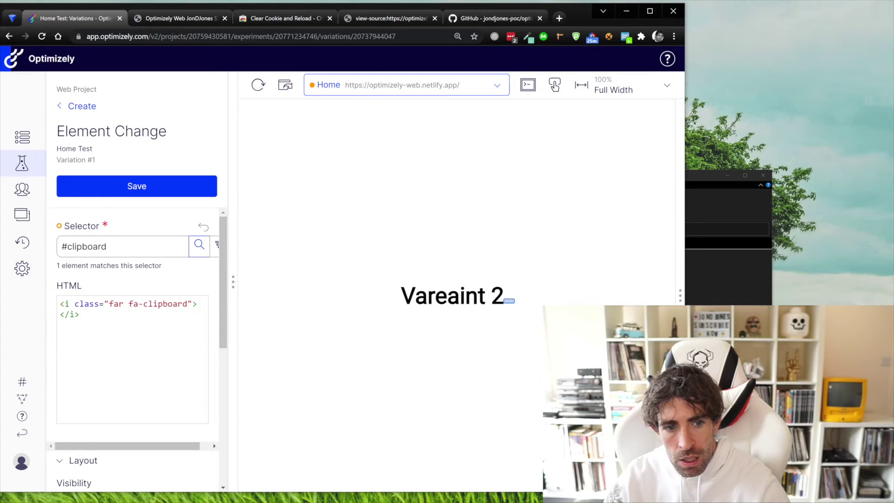
Step: Replace the #clipboard element's HTML with "Click Me!!!!!!!!" and save the element change
{"action": "left_click_drag", "start_coordinate": [80, 315], "coordinate": [58, 301]}
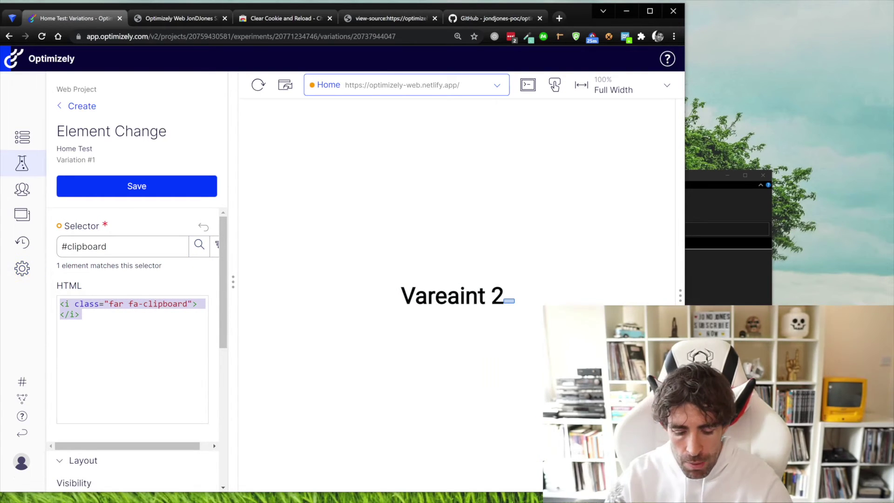
{"action": "type", "text": "Th"}
{"action": "key", "text": "BackSpace"}
{"action": "key", "text": "BackSpace"}
{"action": "type", "text": "V"}
{"action": "key", "text": "BackSpace"}
{"action": "type", "text": "Click Me!!!!!!!!"}
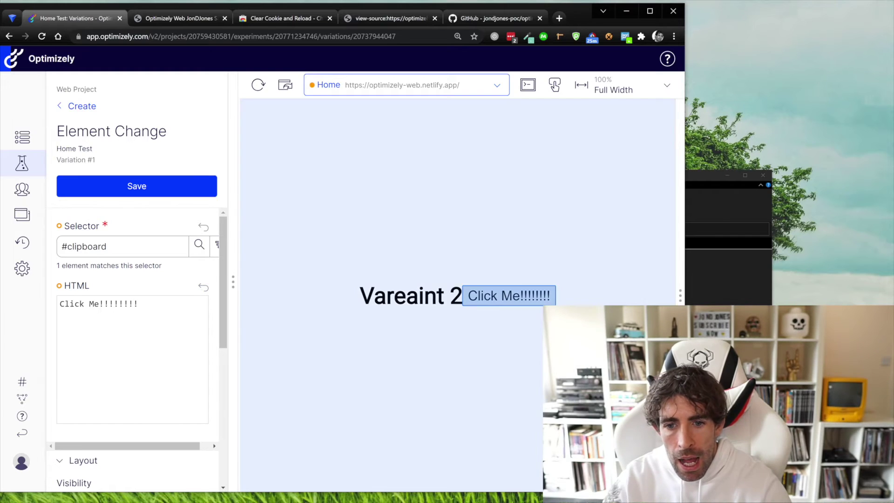
{"action": "left_click", "coordinate": [397, 330]}
{"action": "left_click", "coordinate": [274, 330]}
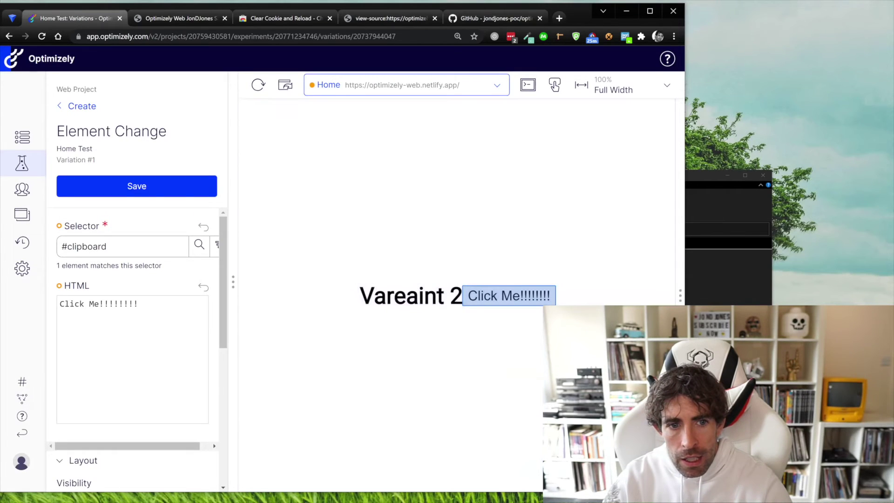
{"action": "key", "text": "ctrl+s"}
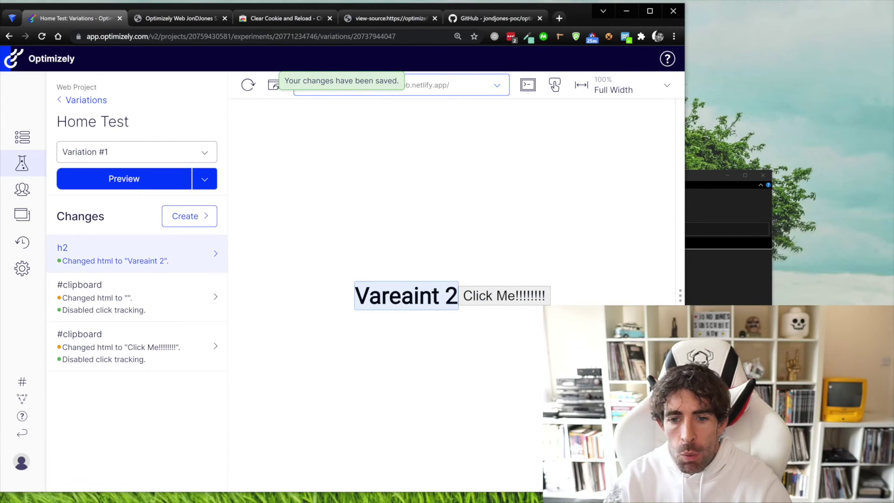
Step: Add the Clipboard BUtton click event to Home Test as a metric for an increase in unique conversions per visitor
{"action": "left_click", "coordinate": [84, 99]}
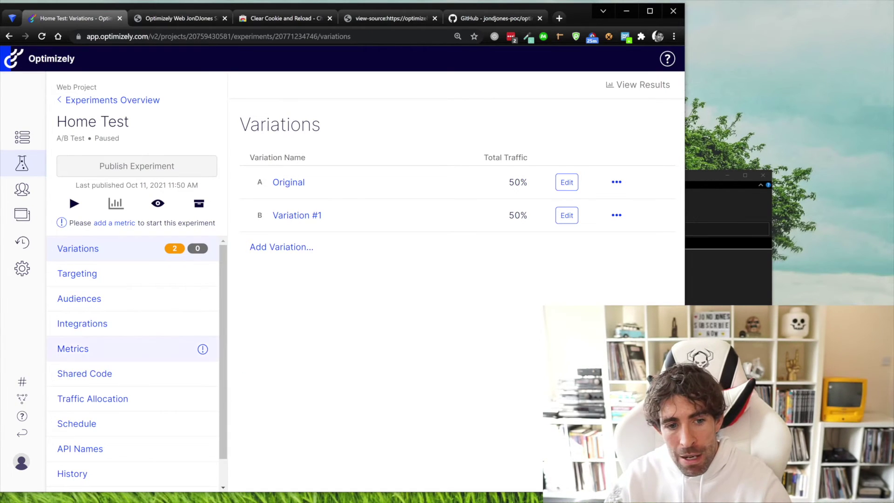
{"action": "left_click", "coordinate": [73, 349]}
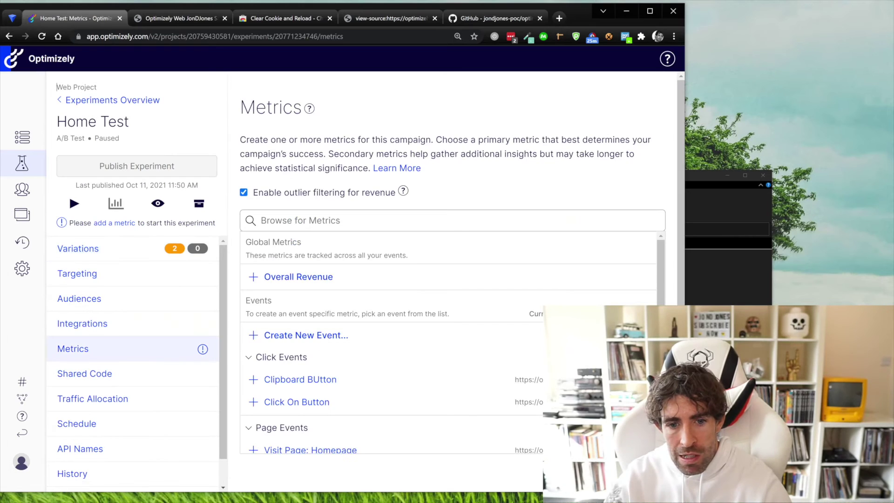
{"action": "scroll", "coordinate": [447, 340], "scroll_direction": "down", "scroll_amount": 1}
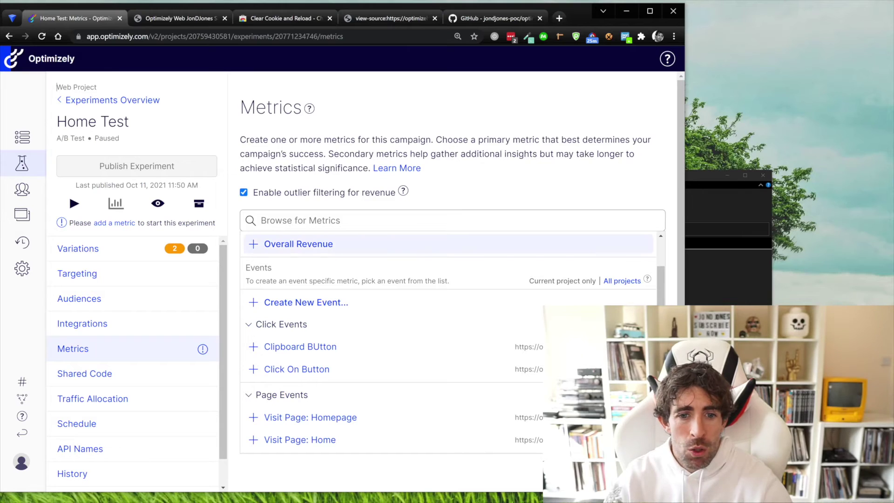
{"action": "key", "text": "Down"}
{"action": "key", "text": "Down"}
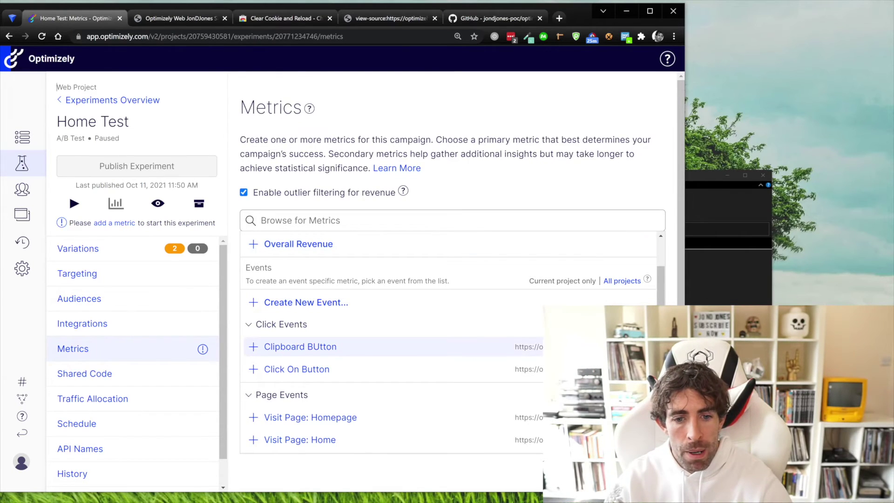
{"action": "key", "text": "Return"}
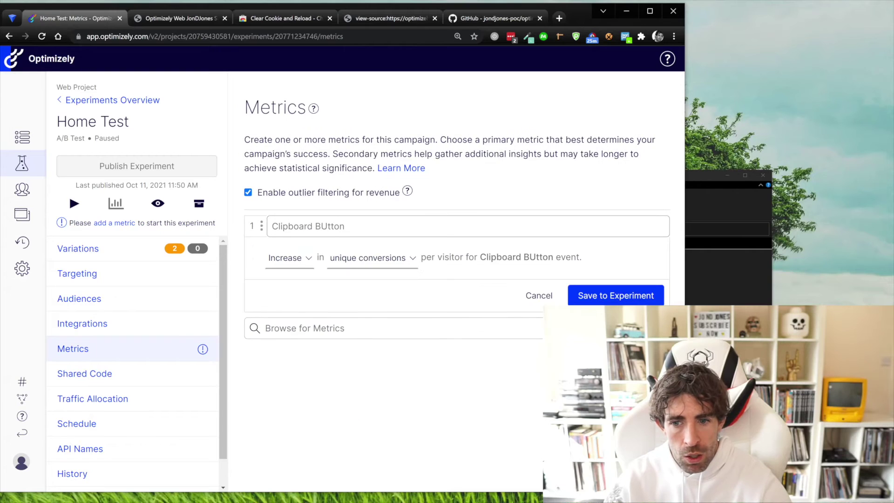
{"action": "key", "text": "Tab"}
{"action": "key", "text": "Tab"}
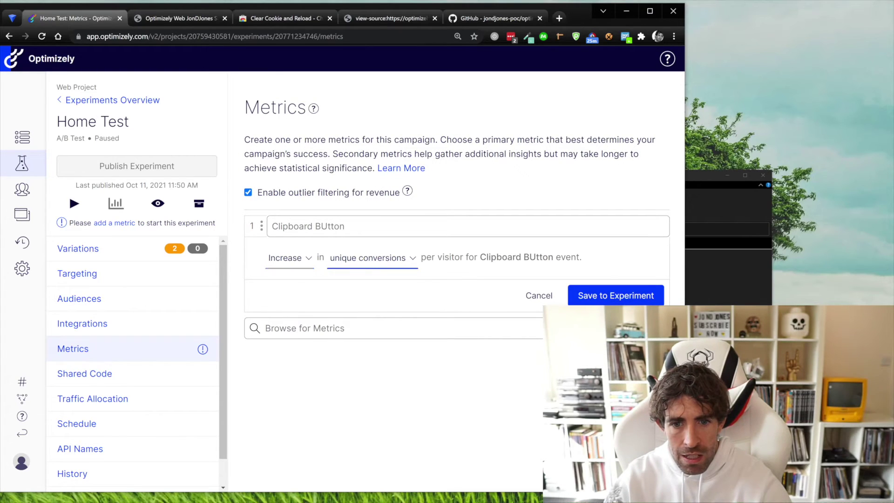
{"action": "key", "text": "Tab"}
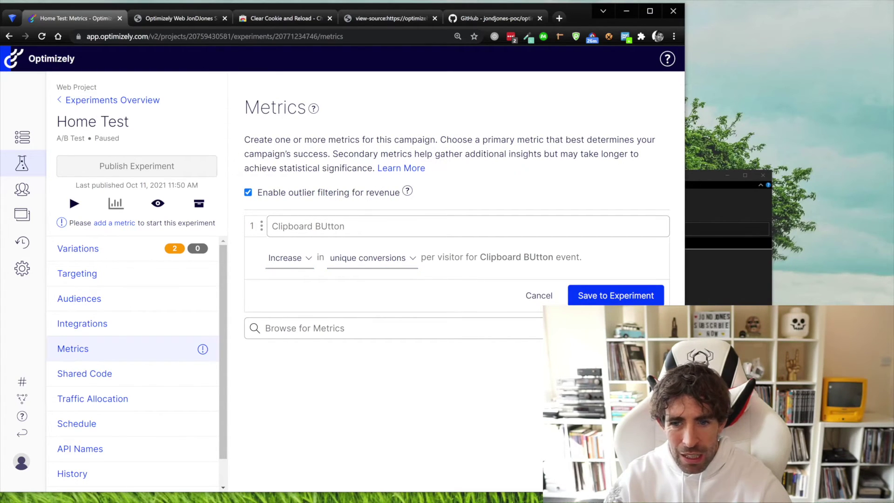
{"action": "key", "text": "Return"}
{"action": "scroll", "coordinate": [391, 343], "scroll_direction": "down", "scroll_amount": 1}
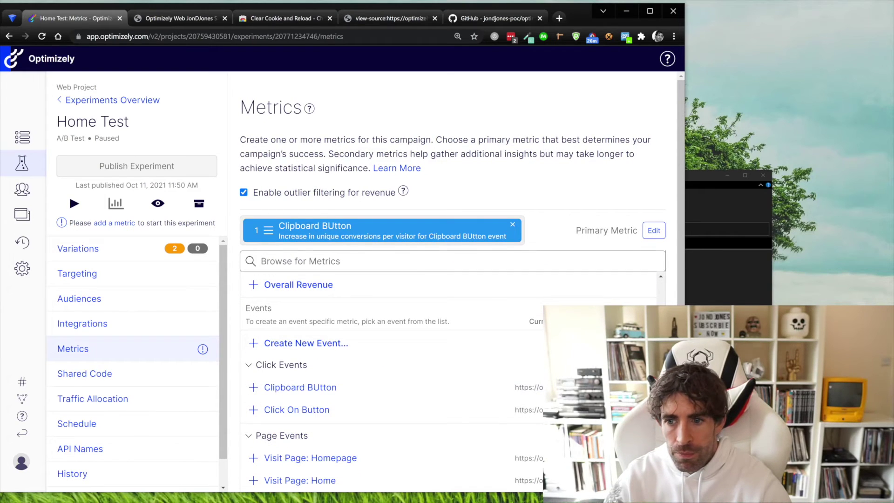
{"action": "scroll", "coordinate": [452, 280], "scroll_direction": "down", "scroll_amount": 2}
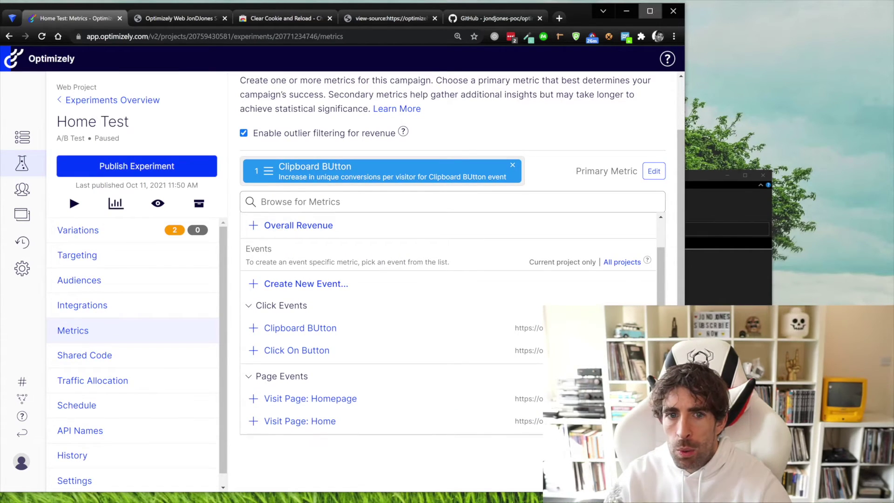
Step: Maximize the browser window, then publish the Home Test changes and start the paused experiment
{"action": "left_click", "coordinate": [651, 11]}
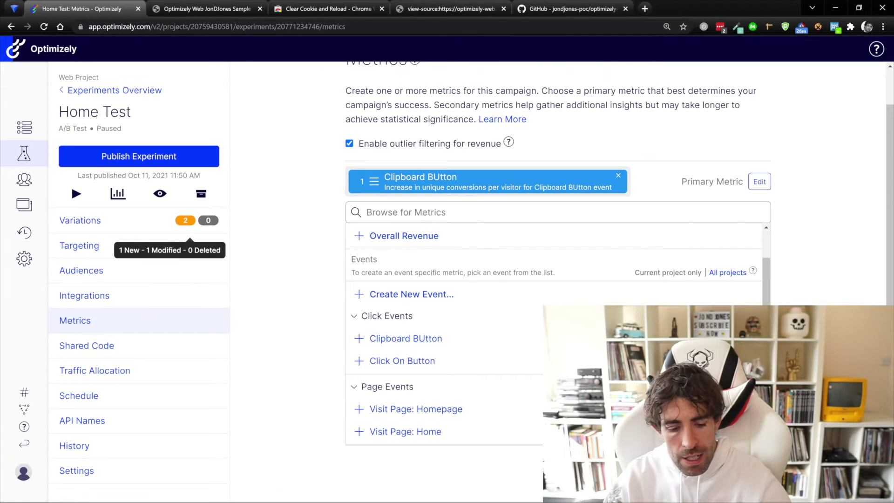
{"action": "mouse_move", "coordinate": [20, 119]}
{"action": "left_mouse_down"}
{"action": "mouse_move", "coordinate": [380, 259]}
{"action": "mouse_move", "coordinate": [224, 139]}
{"action": "mouse_move", "coordinate": [71, 144]}
{"action": "left_mouse_up"}
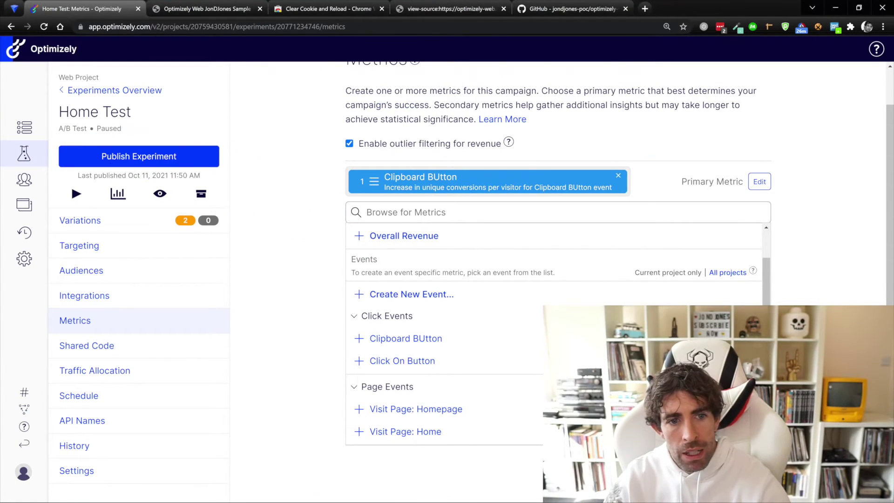
{"action": "left_click", "coordinate": [138, 156]}
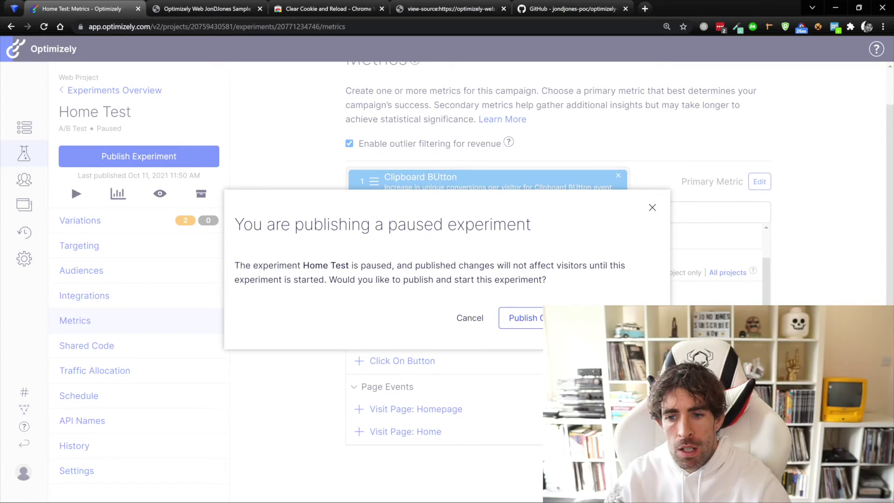
{"action": "left_click", "coordinate": [619, 317]}
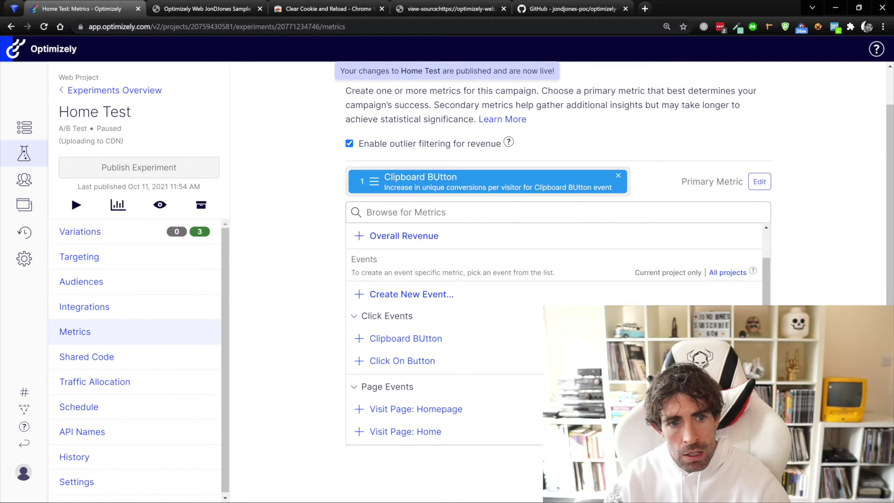
{"action": "left_click", "coordinate": [77, 205]}
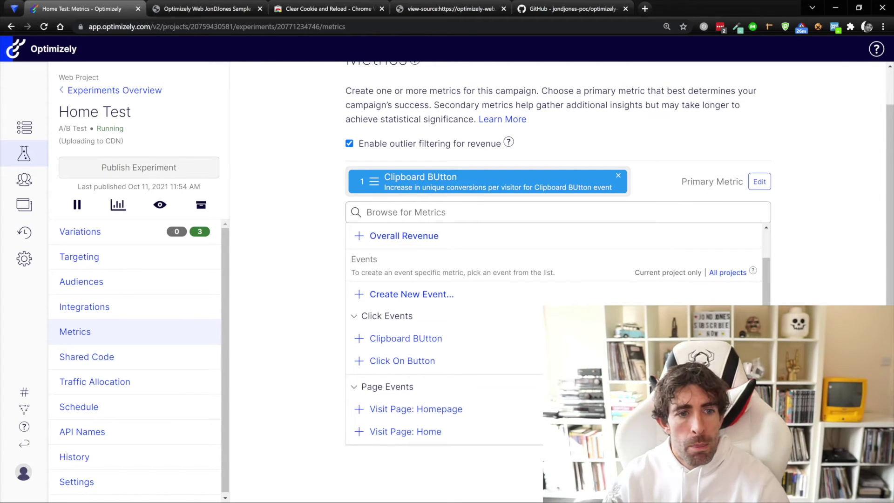
Step: Look at the open sample site and the Clear Cookie and Reload extension's page in the Chrome Web Store
{"action": "left_click", "coordinate": [205, 8]}
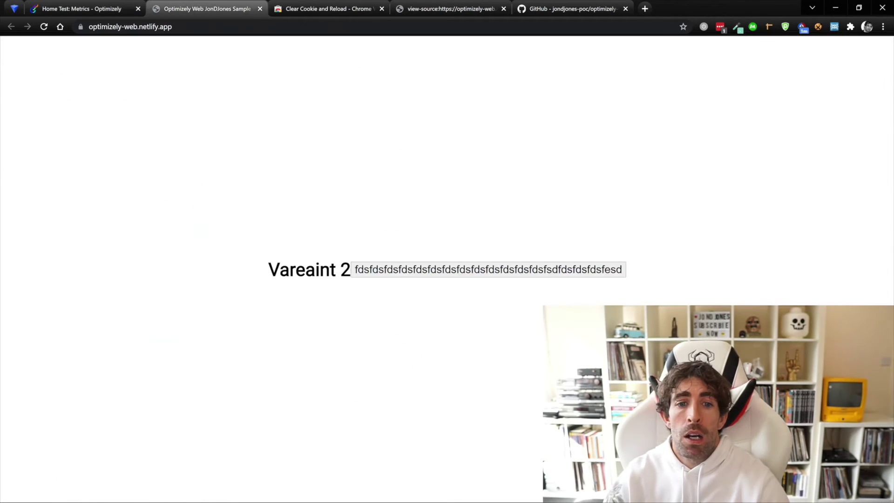
{"action": "left_click", "coordinate": [329, 8]}
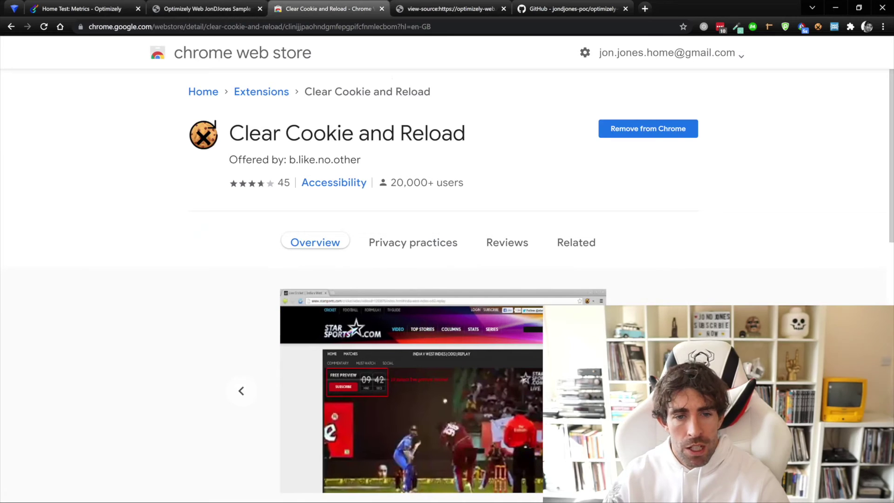
{"action": "left_click_drag", "start_coordinate": [230, 134], "coordinate": [466, 134]}
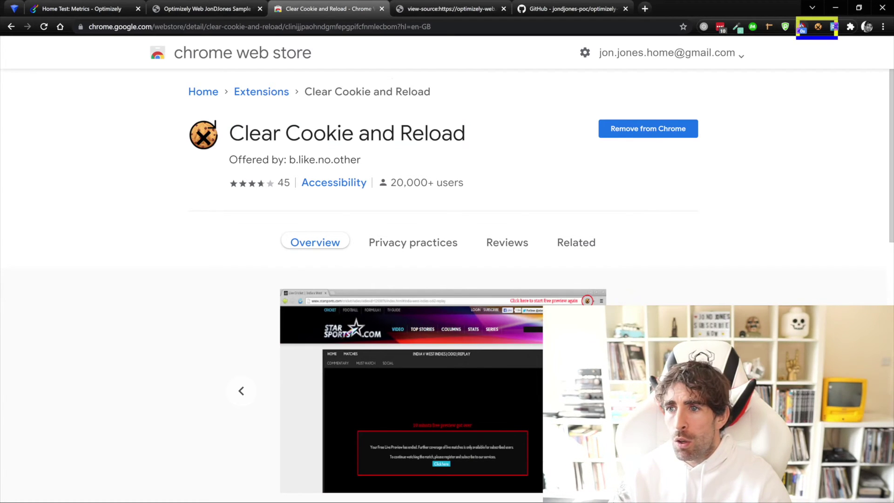
{"action": "key", "text": "Escape"}
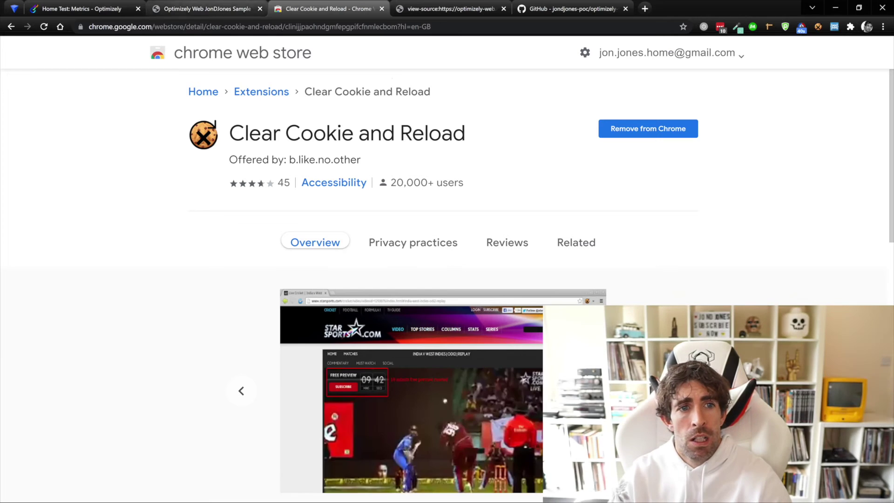
Step: Check Home Test's running status and reload the sample site at optimizely-web.netlify.app to view the published changes
{"action": "left_click", "coordinate": [83, 8]}
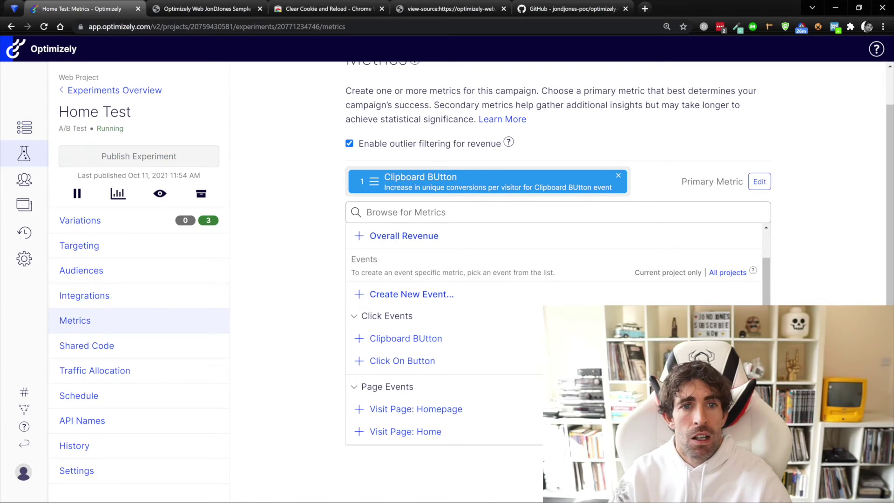
{"action": "left_click", "coordinate": [206, 8]}
{"action": "left_click", "coordinate": [44, 26]}
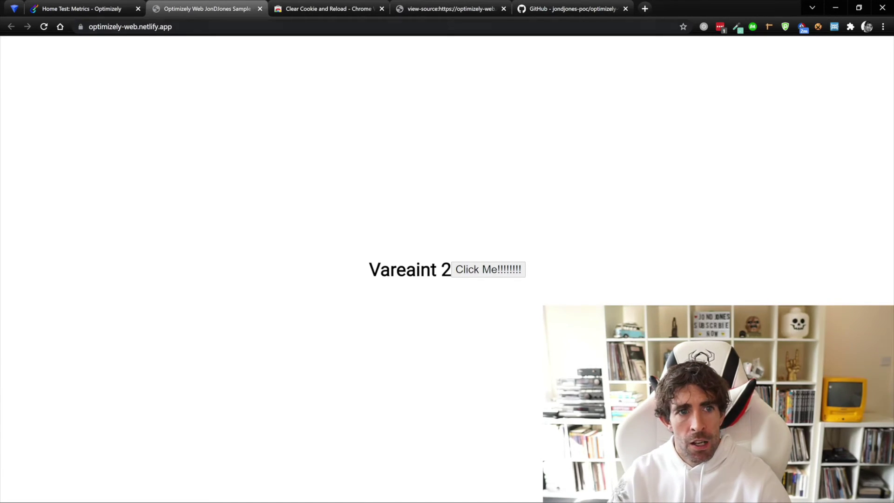
{"action": "key", "text": "F5"}
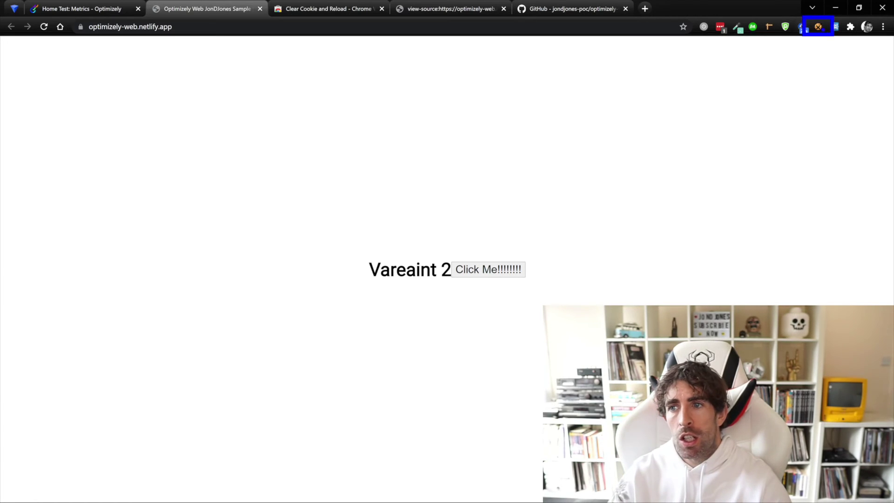
Step: Clear the sample site's cookies and reload it repeatedly with Clear Cookie and Reload to test the variation assignment
{"action": "left_click", "coordinate": [819, 26]}
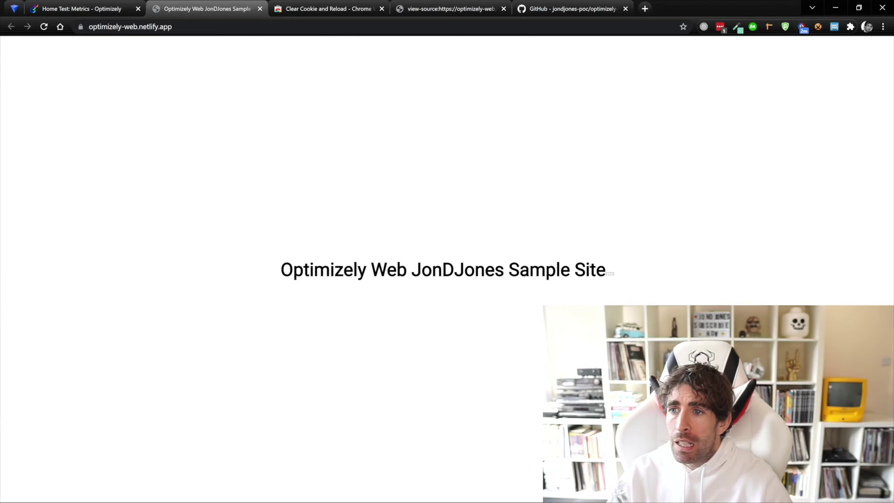
{"action": "left_click", "coordinate": [819, 26]}
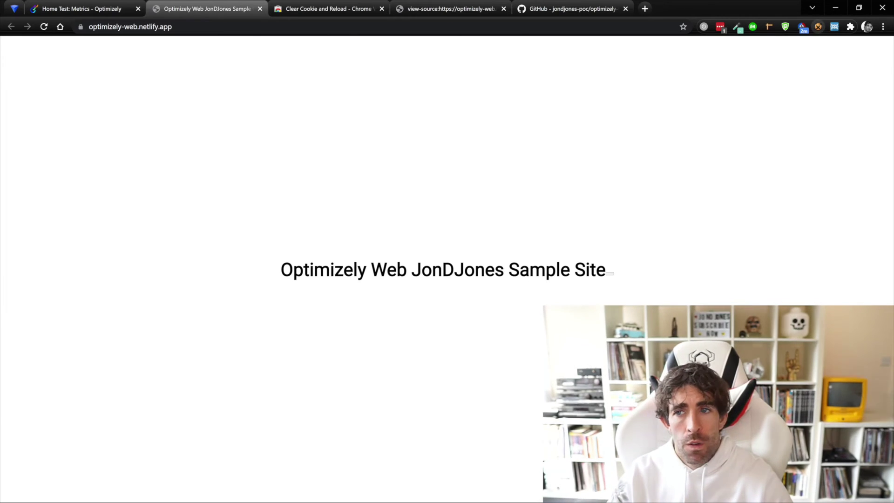
{"action": "left_click", "coordinate": [818, 27]}
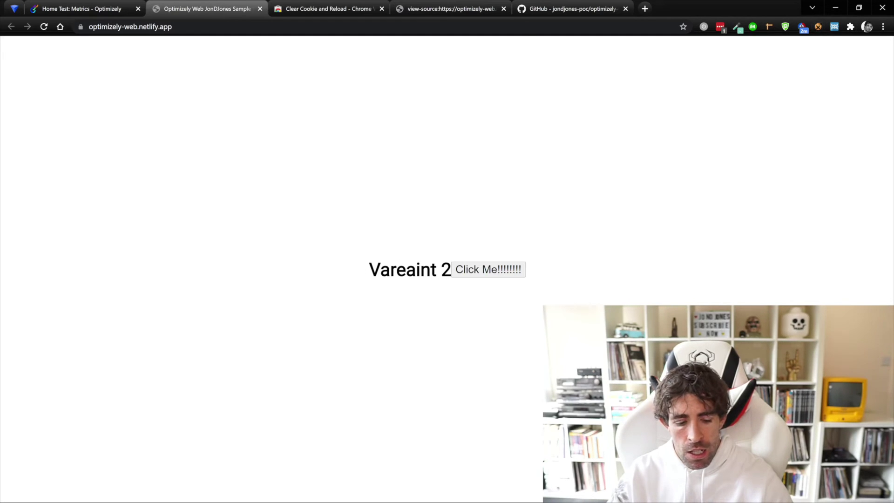
{"action": "mouse_move", "coordinate": [399, 222]}
{"action": "left_mouse_down"}
{"action": "mouse_move", "coordinate": [550, 312]}
{"action": "mouse_move", "coordinate": [655, 329]}
{"action": "left_mouse_up"}
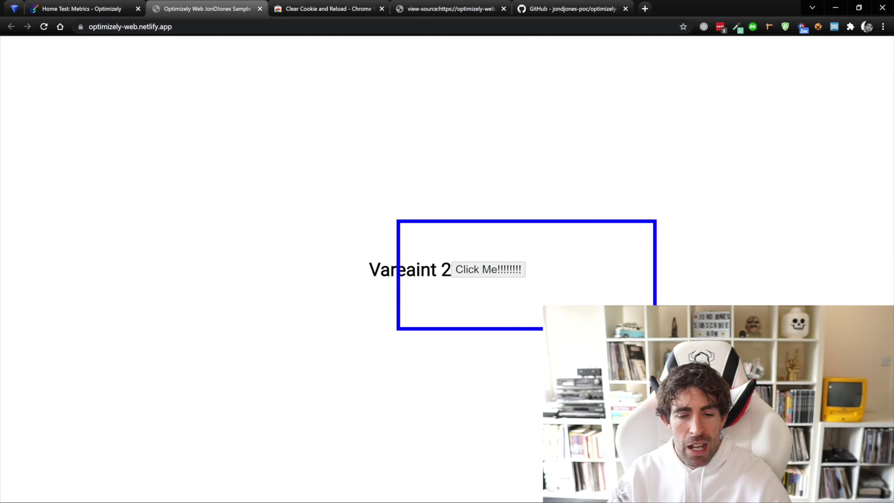
{"action": "key", "text": "Escape"}
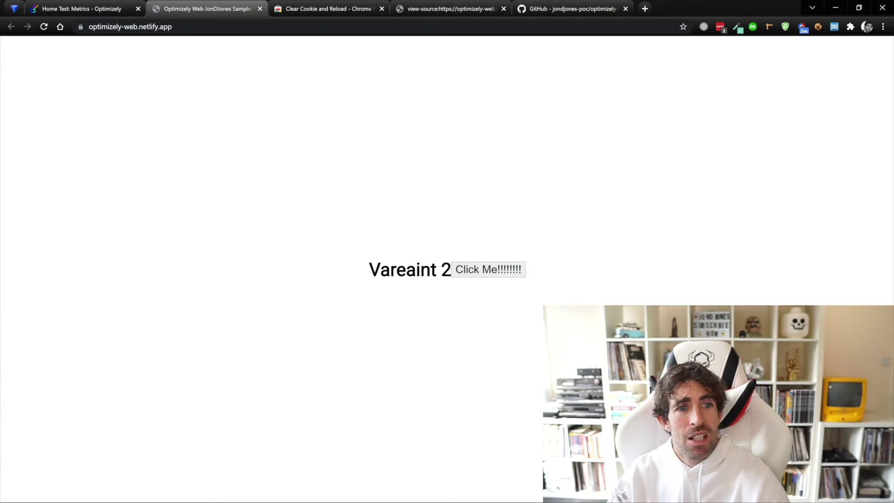
Step: Return to the Home Test experiment in Optimizely and open its experiment results
{"action": "left_click", "coordinate": [81, 8]}
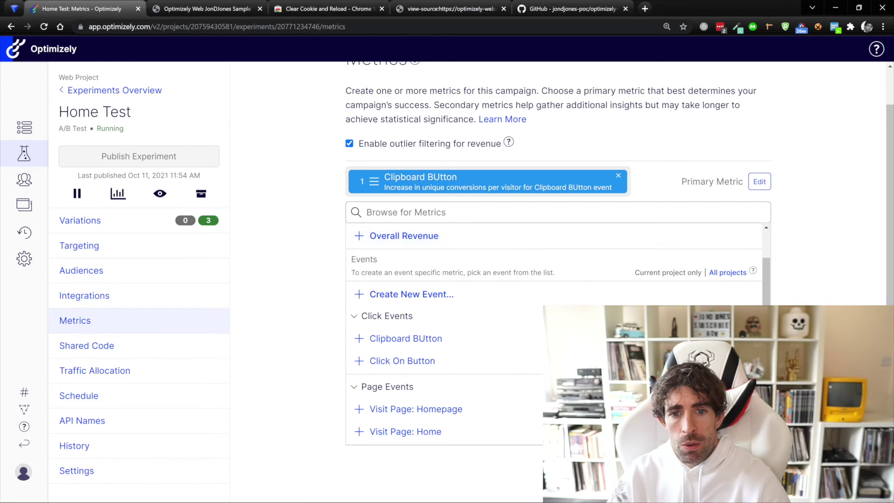
{"action": "left_click_drag", "start_coordinate": [81, 174], "coordinate": [135, 210]}
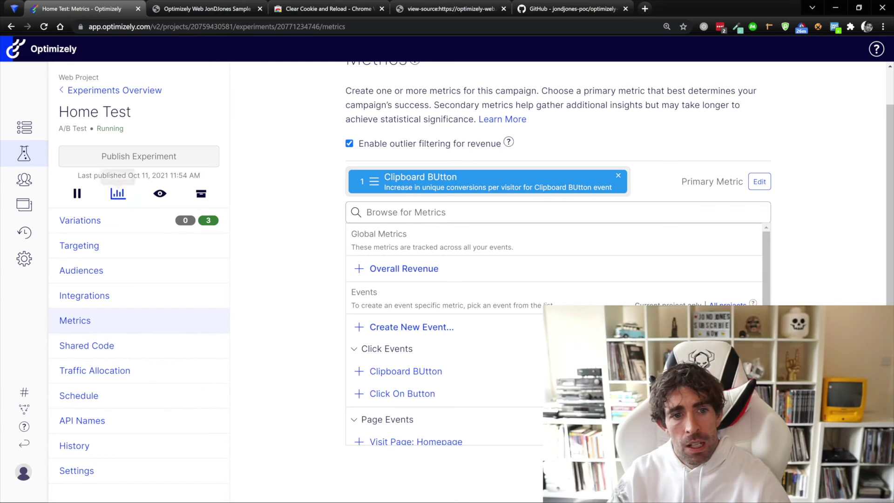
{"action": "left_click", "coordinate": [117, 193]}
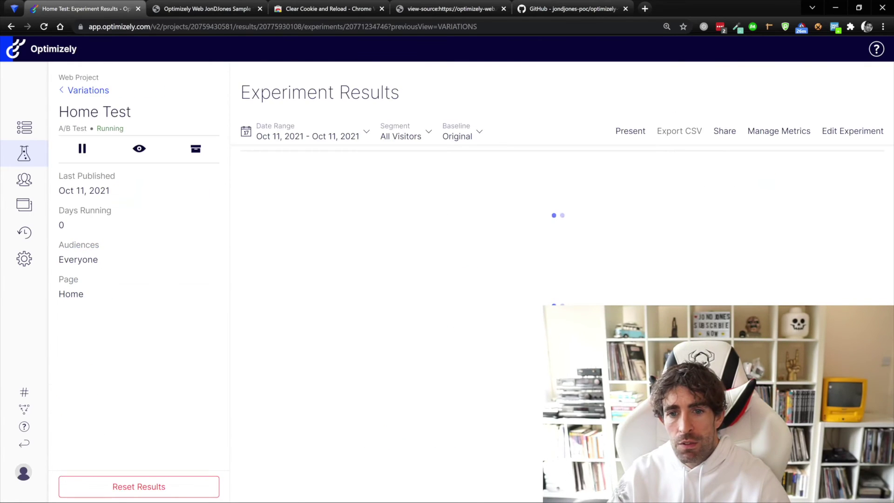